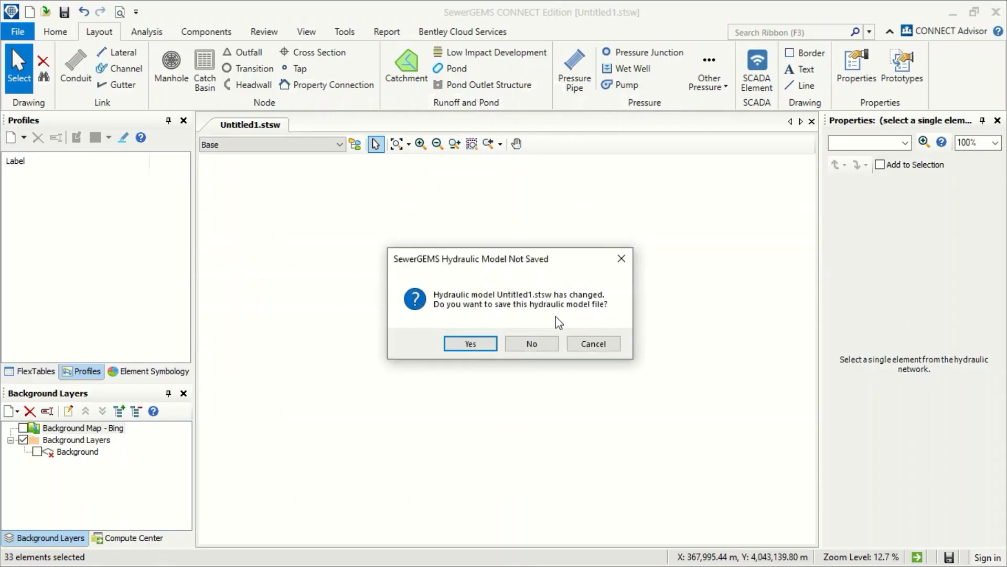
Start a new model without saving or change tracking, and add Background.dxf as the background
click(531, 342)
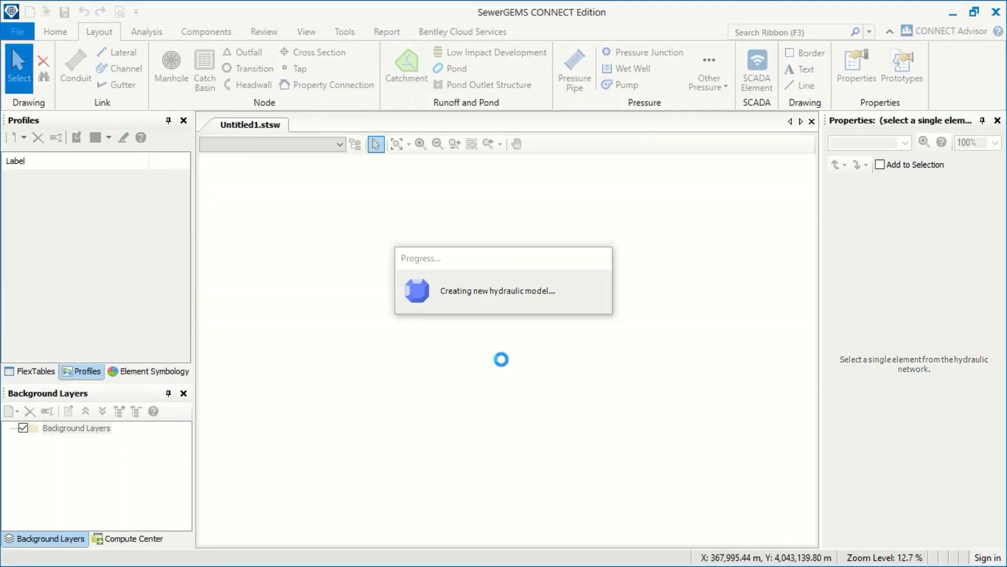
click(613, 359)
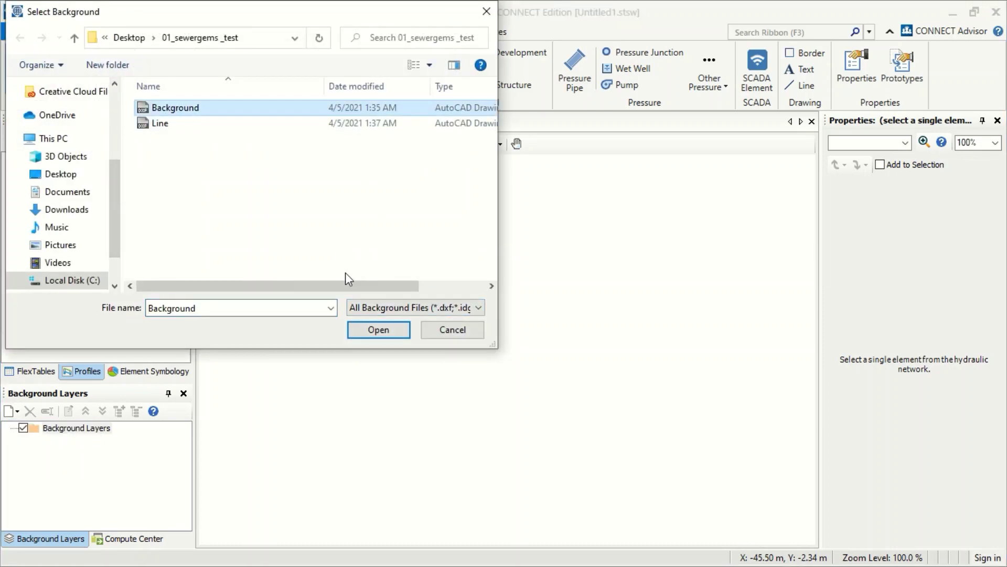
click(378, 342)
click(509, 372)
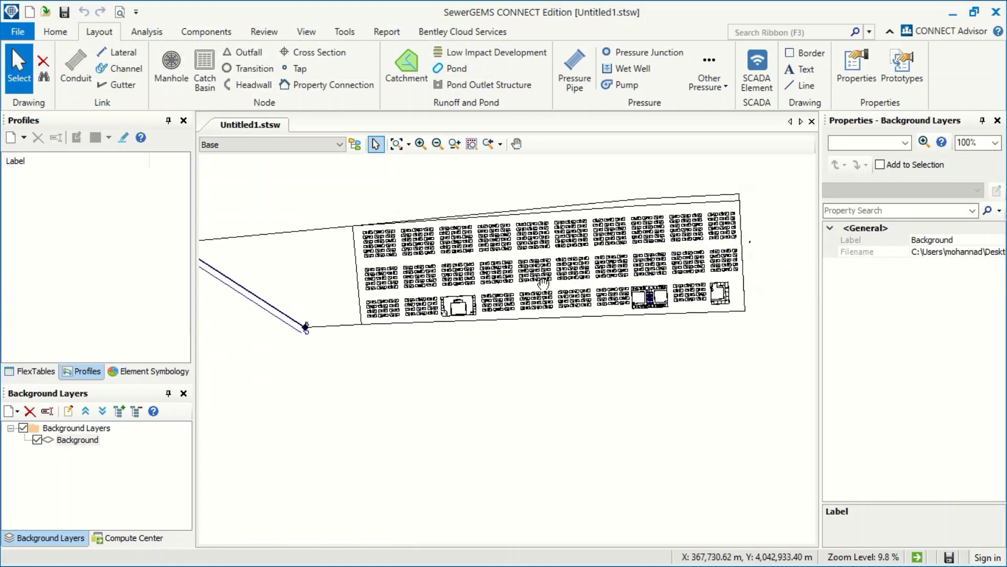
Pan the background drawing, then switch to Civil 3D and back to SewerGEMS
drag(595, 272, 548, 287)
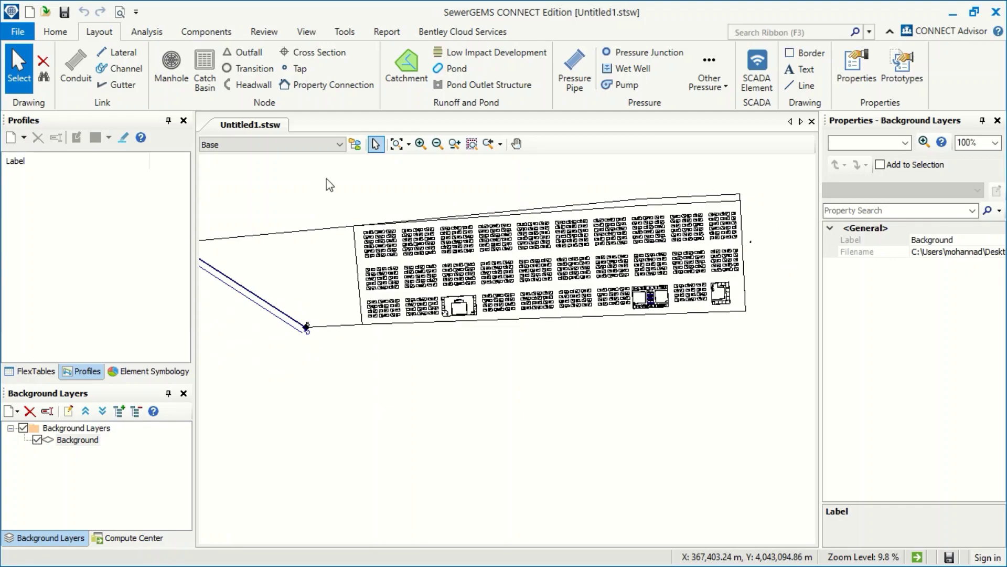
key(alt+Tab)
key(alt+Tab)
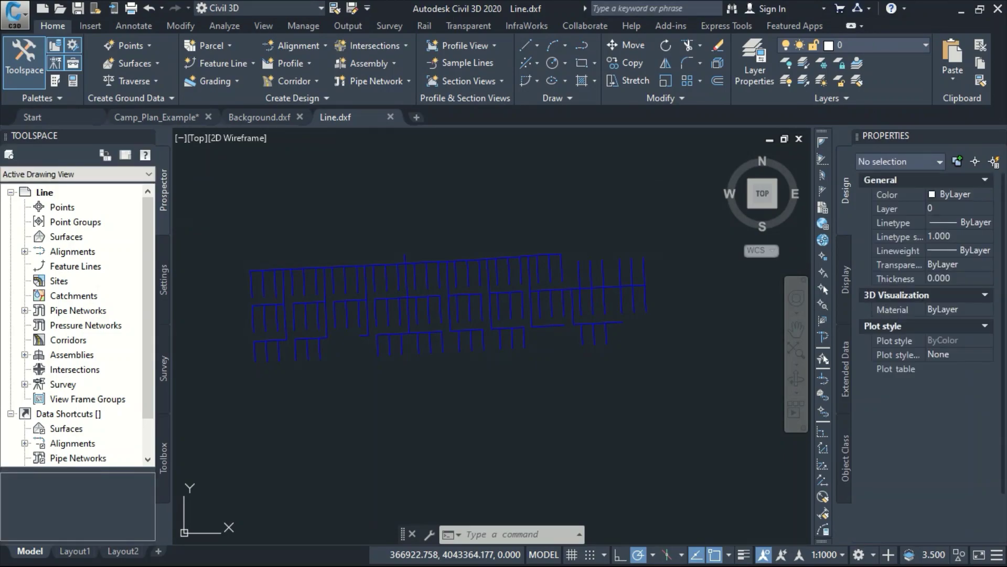
key(alt+Tab)
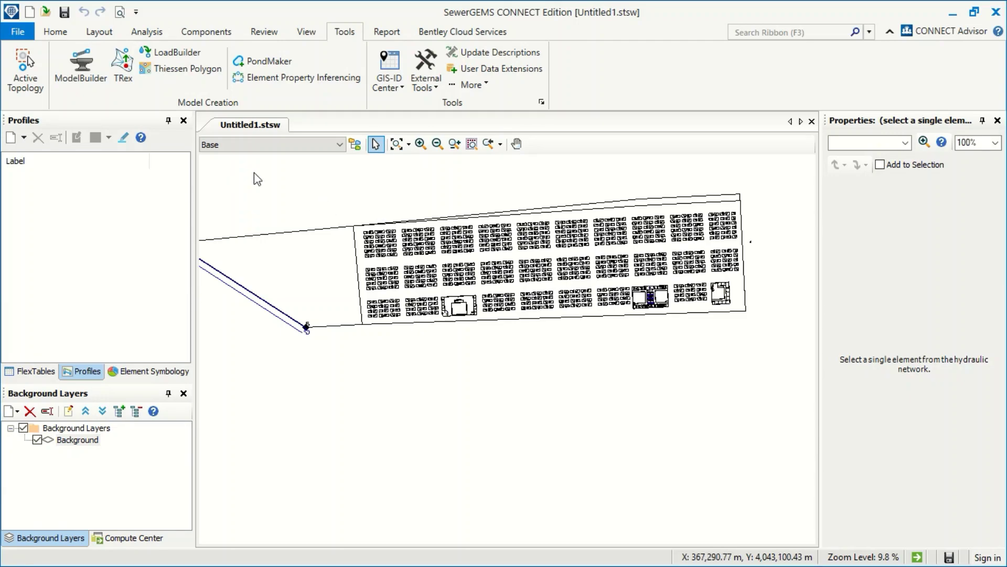
Start a new ModelBuilder connection using CAD Files with Line.dxf as the data source
scroll(428, 261, up, 3)
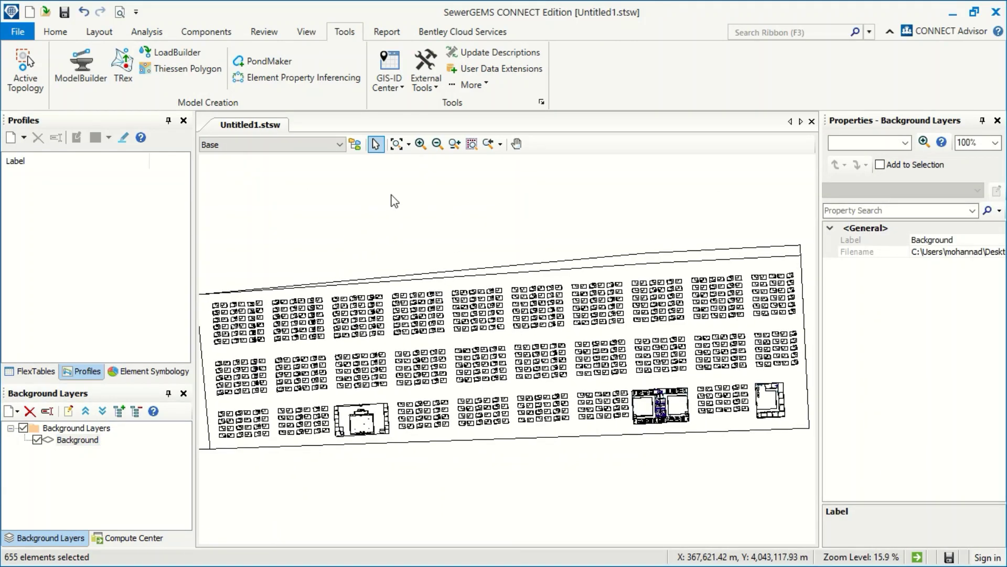
click(81, 68)
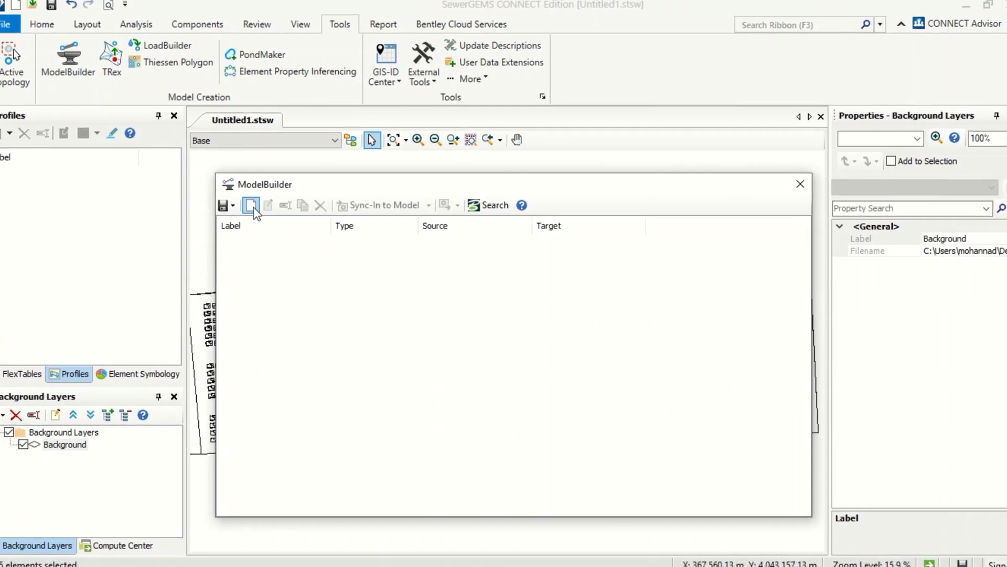
click(258, 207)
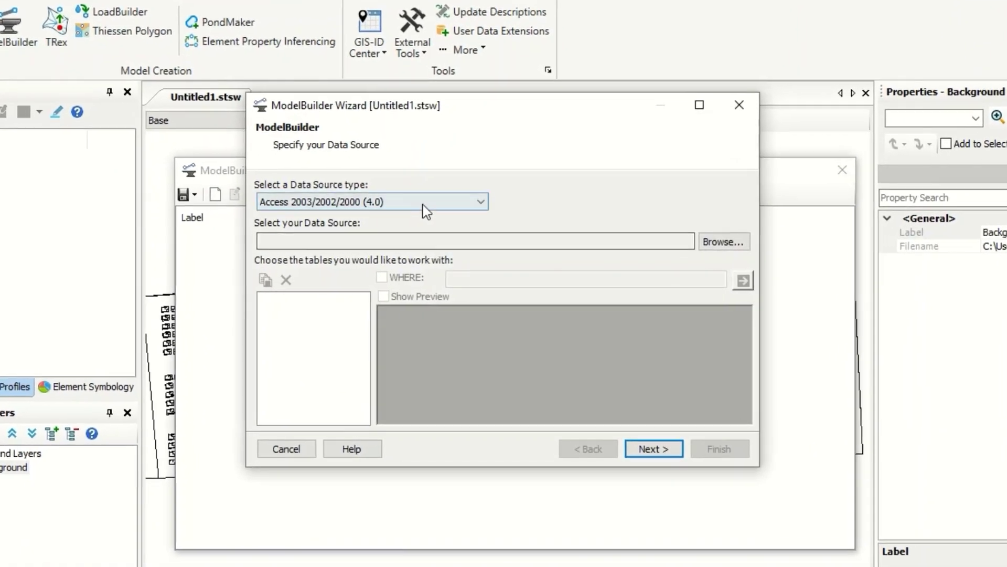
click(426, 211)
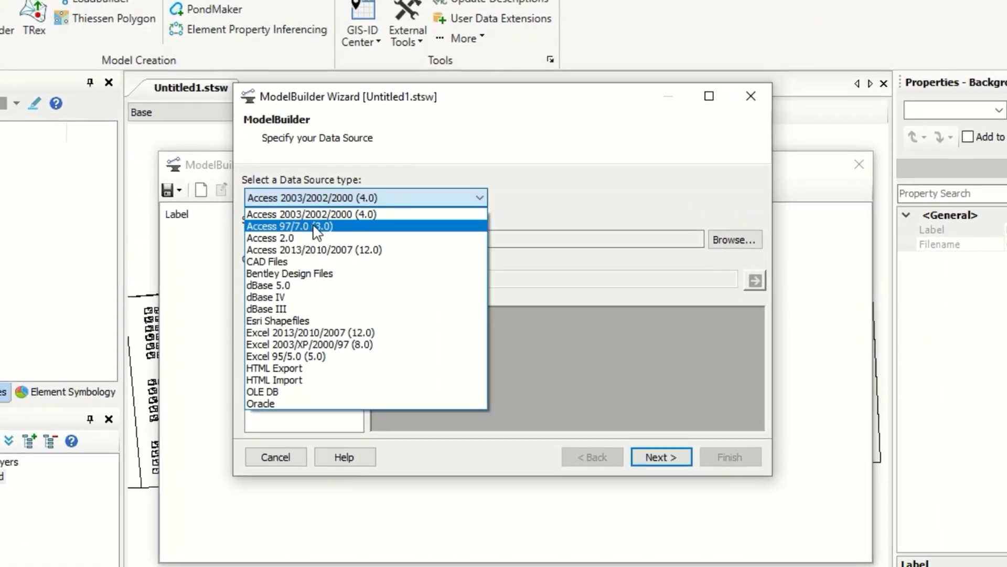
click(294, 258)
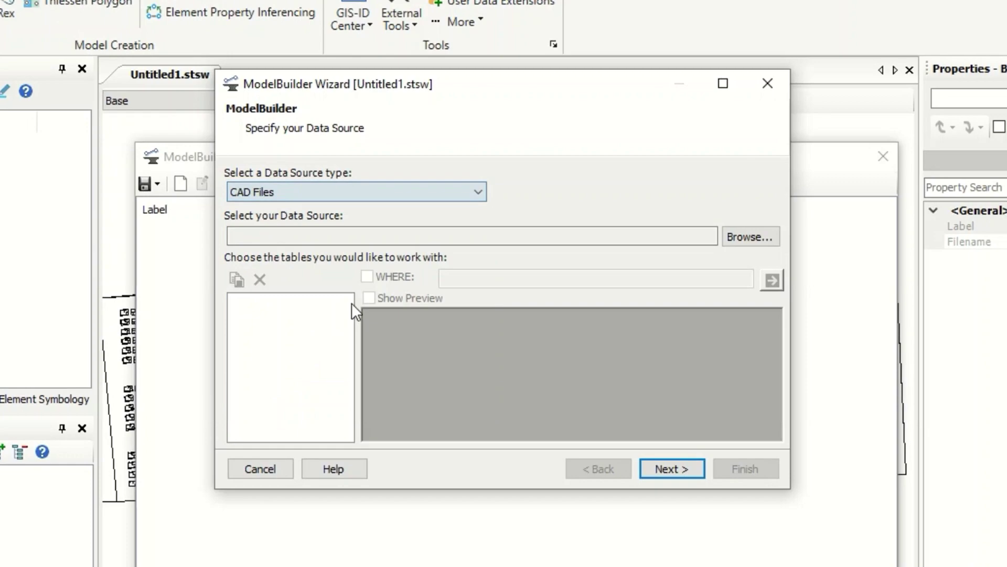
click(766, 235)
click(427, 261)
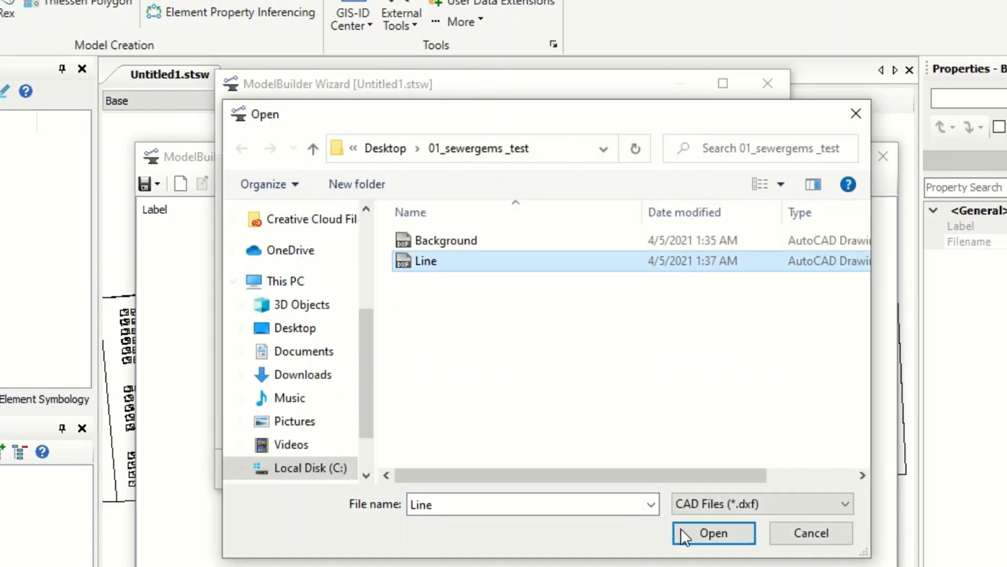
click(709, 532)
Set coordinate units to m and enable spatial connectivity for pipes
click(669, 472)
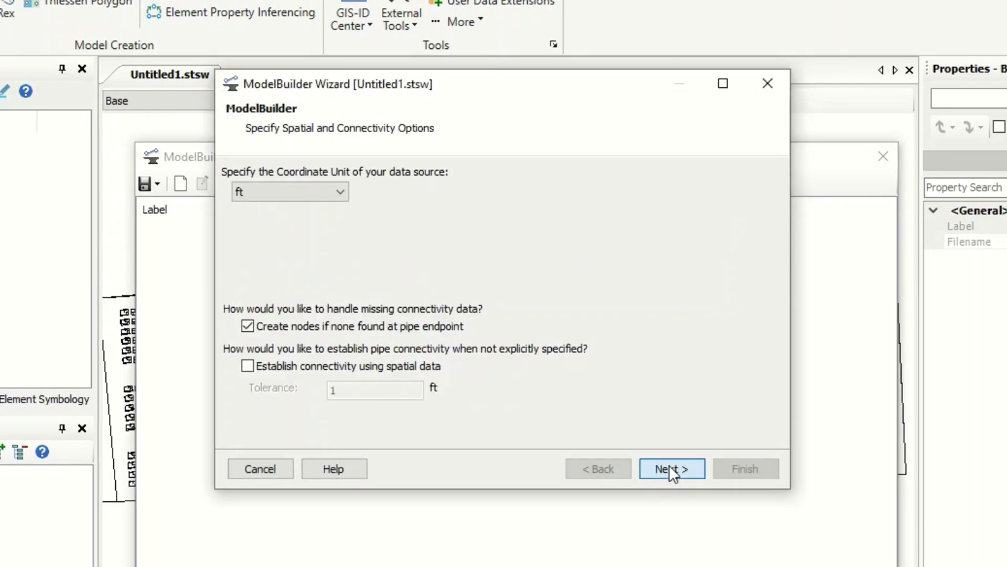
click(271, 193)
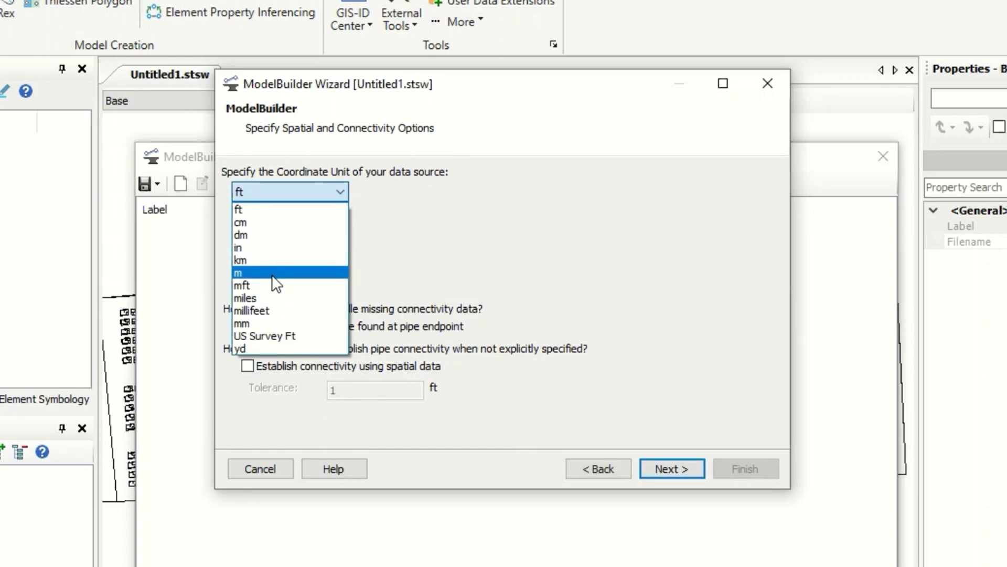
click(272, 274)
click(258, 363)
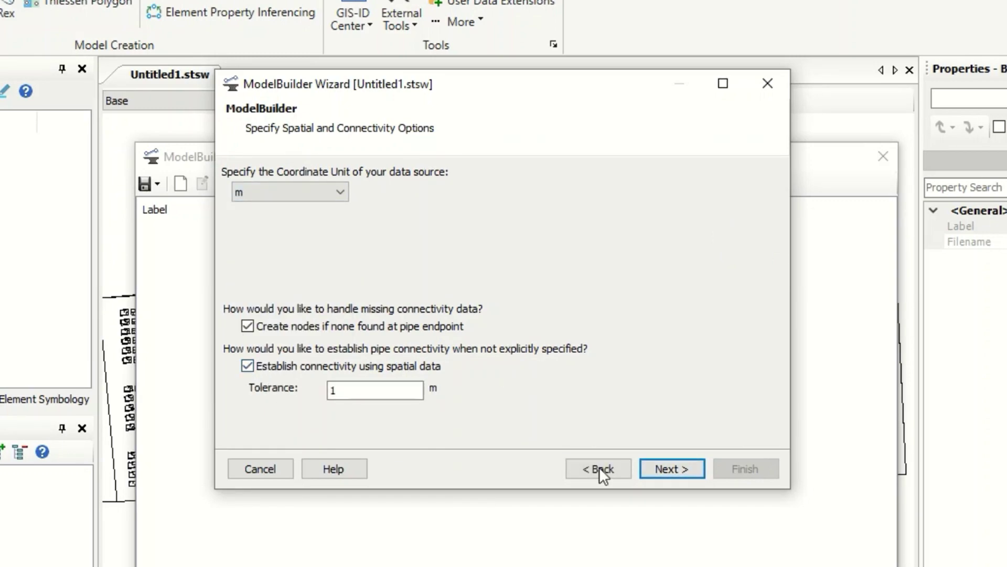
click(687, 468)
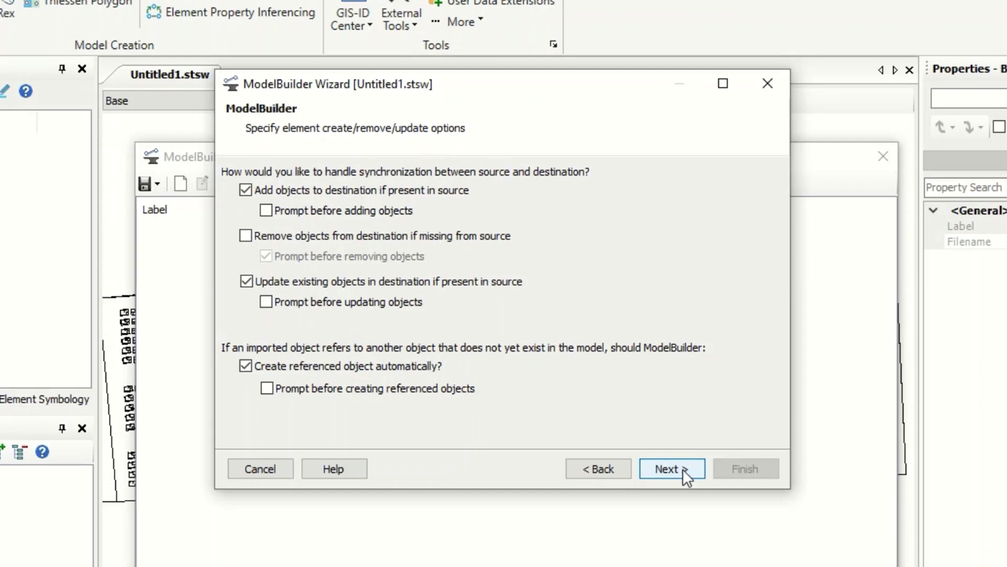
click(682, 469)
click(682, 468)
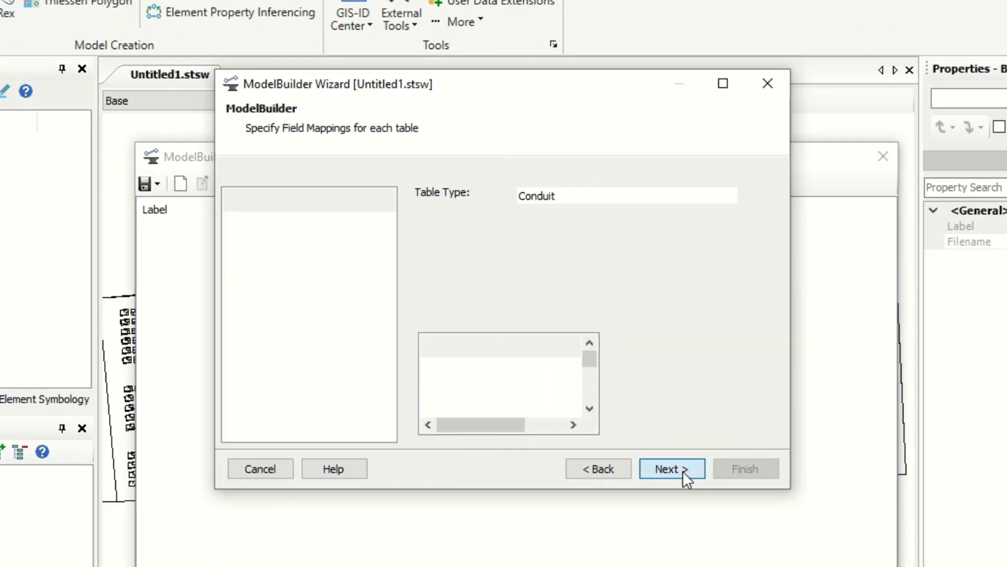
Use <label> as the conduit key field and advance to the Create Model Now page
click(603, 217)
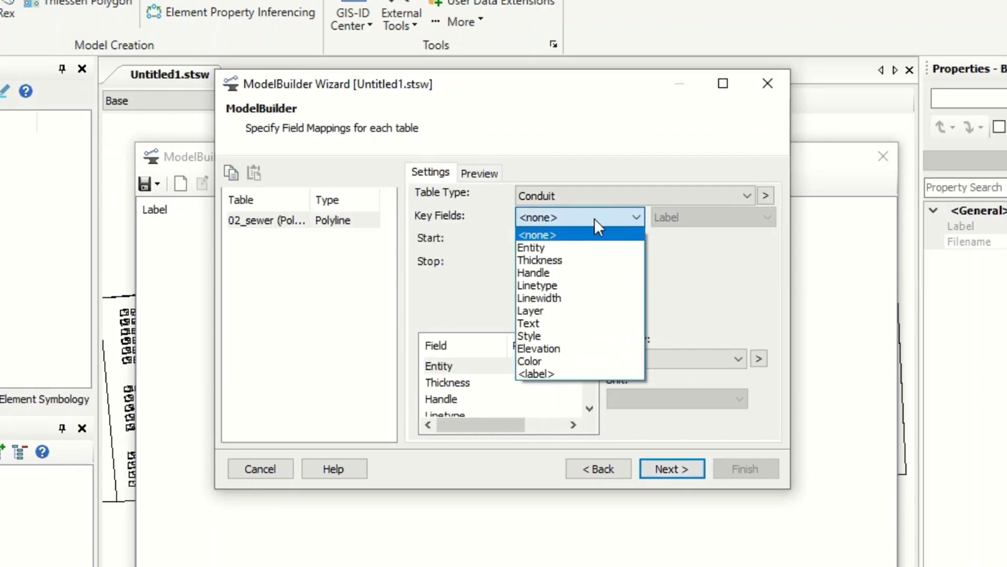
click(577, 375)
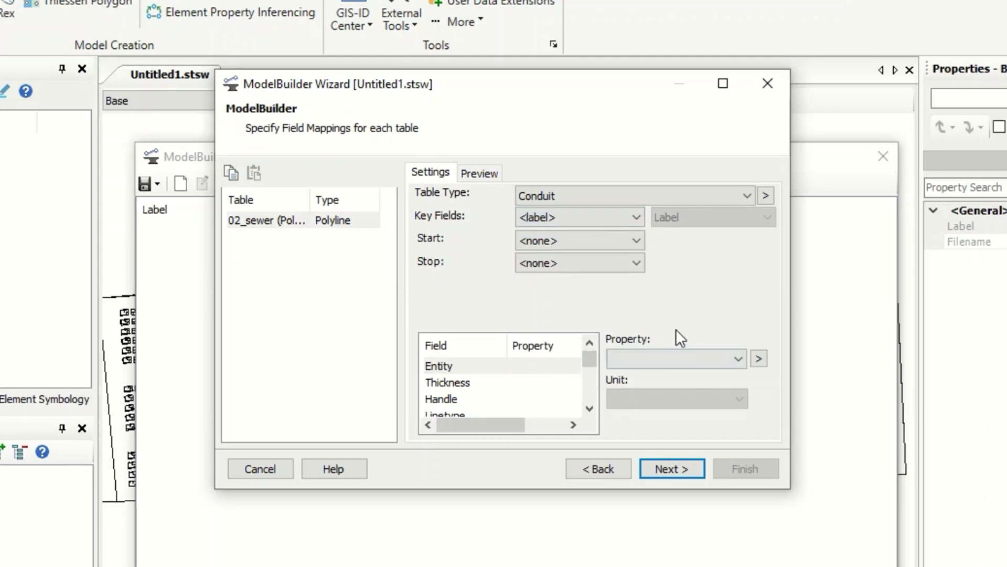
click(682, 461)
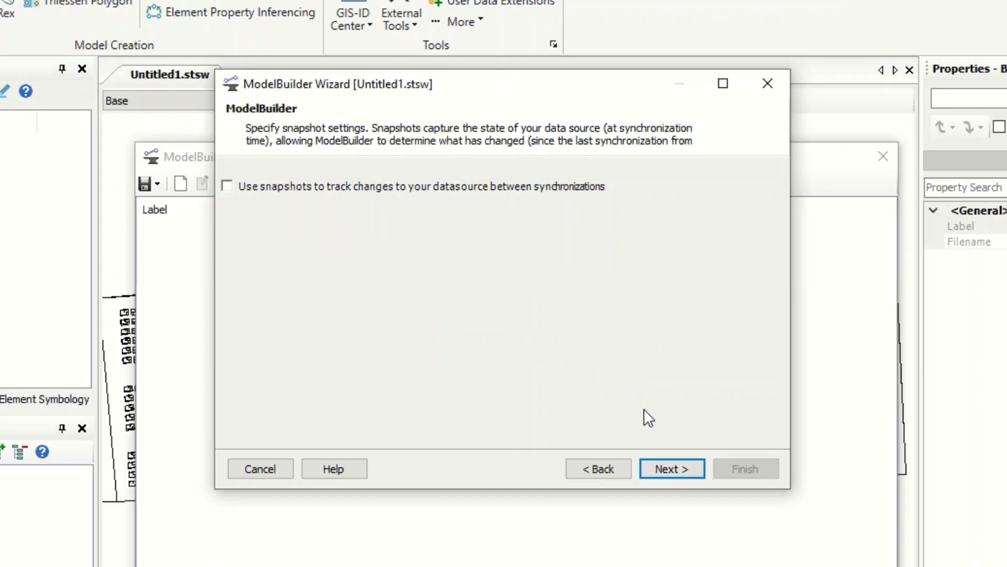
click(675, 467)
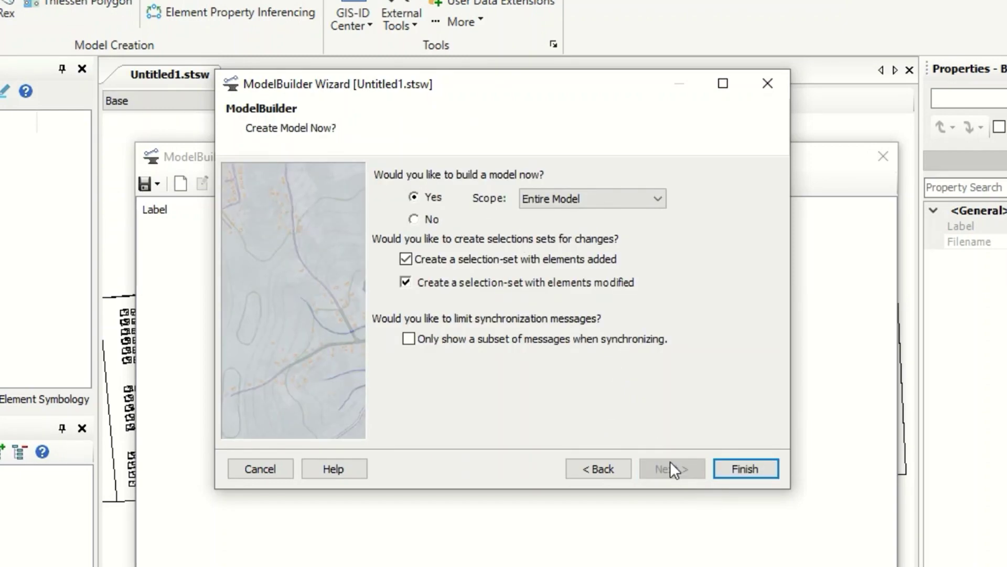
Build the model from Line.dxf, confirm synchronization, then close the summary and ModelBuilder
click(744, 468)
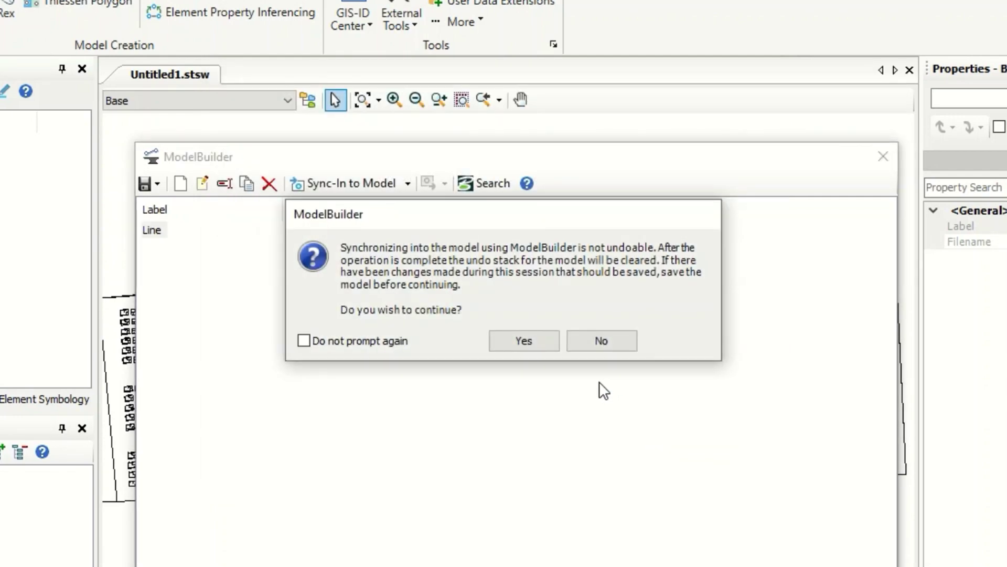
click(521, 341)
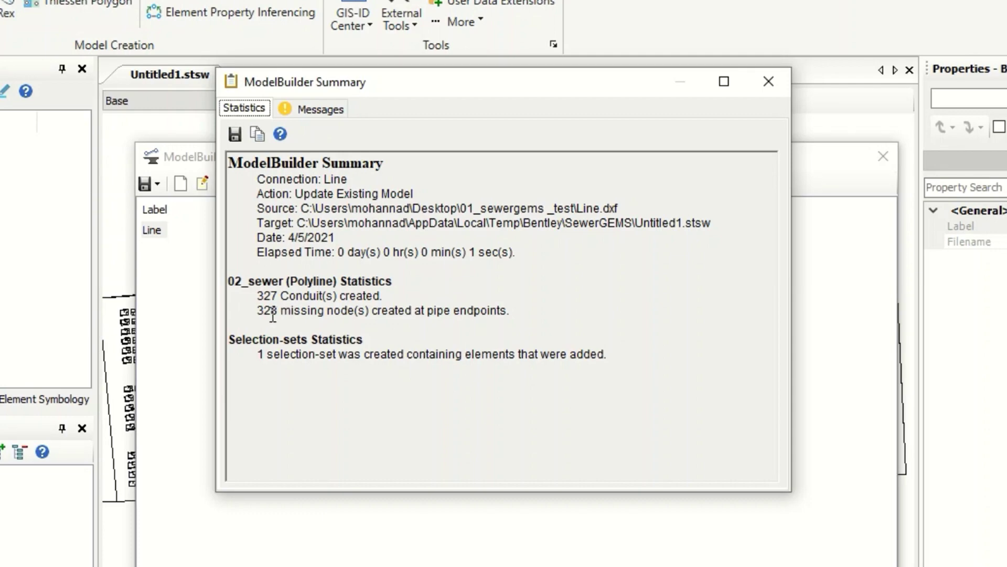
click(770, 83)
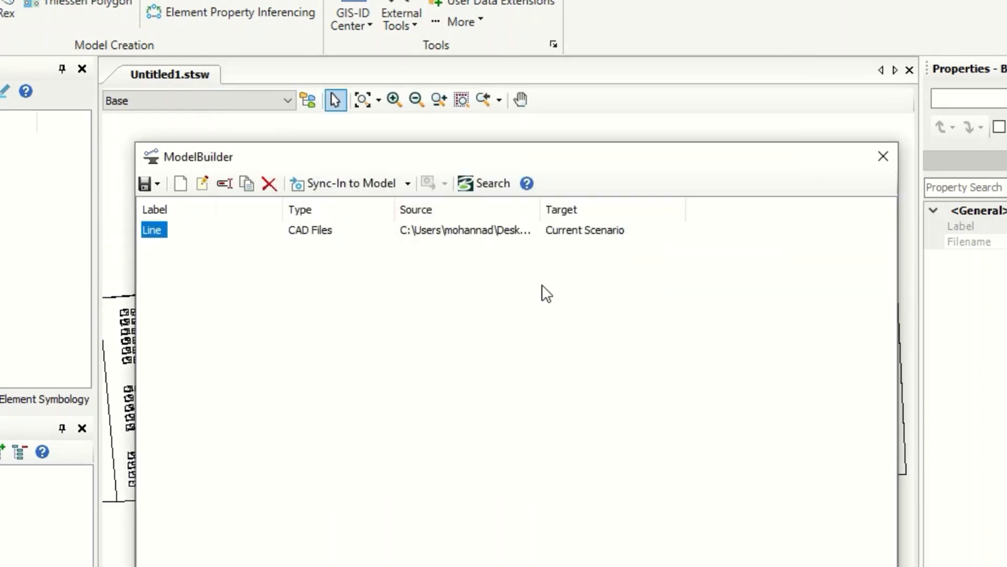
click(884, 156)
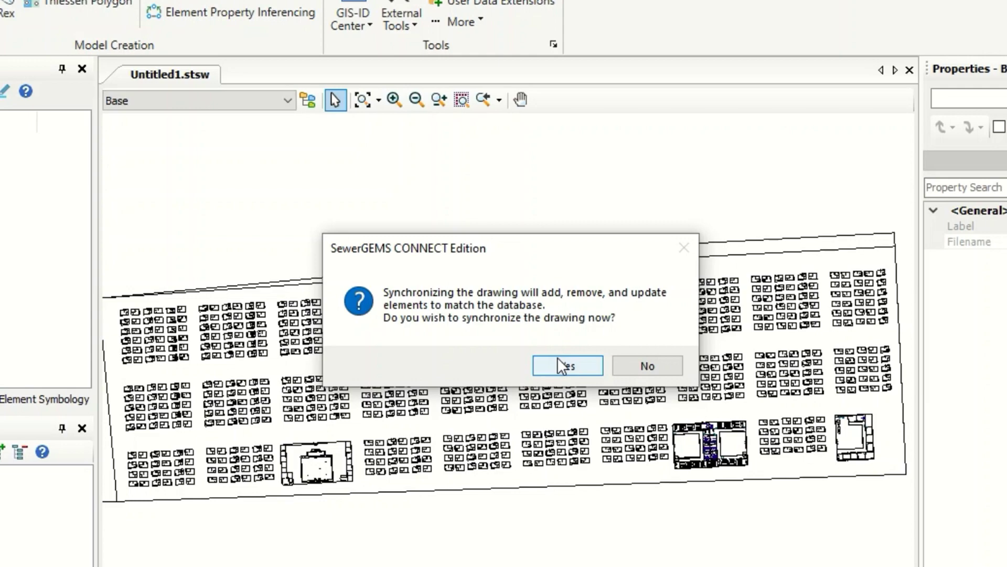
click(567, 366)
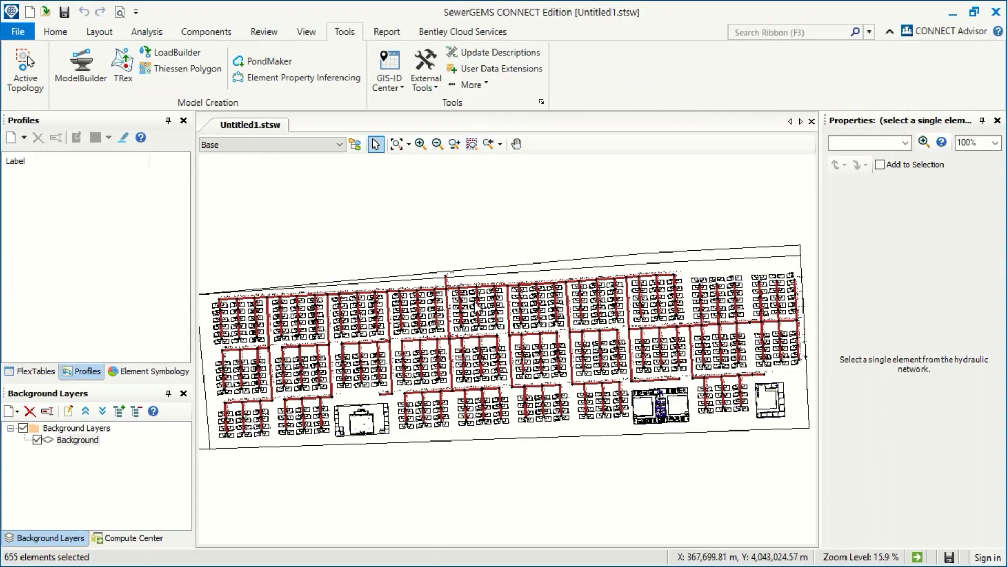
scroll(582, 252, down, 3)
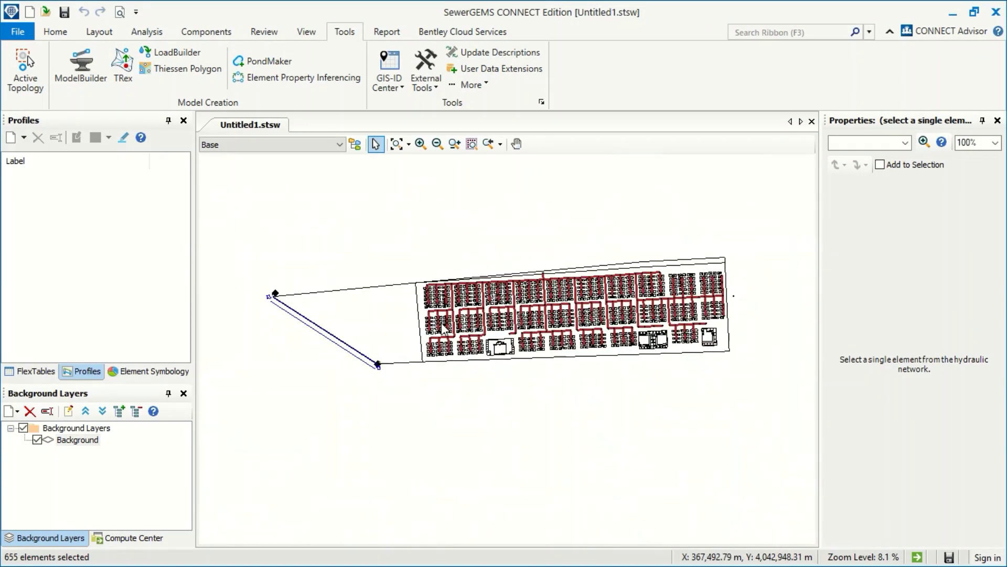
scroll(470, 273, up, 10)
scroll(469, 273, down, 12)
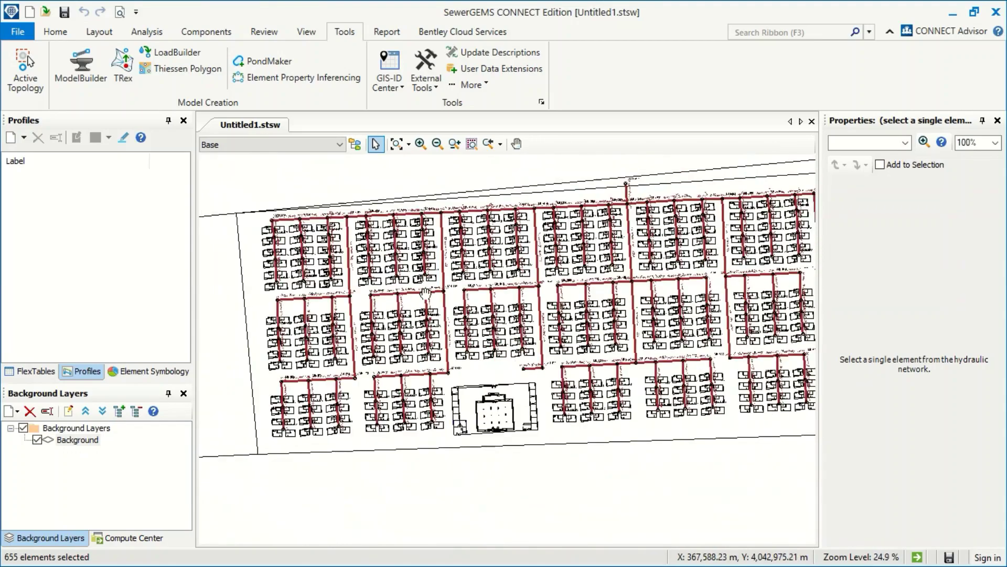
scroll(516, 280, up, 10)
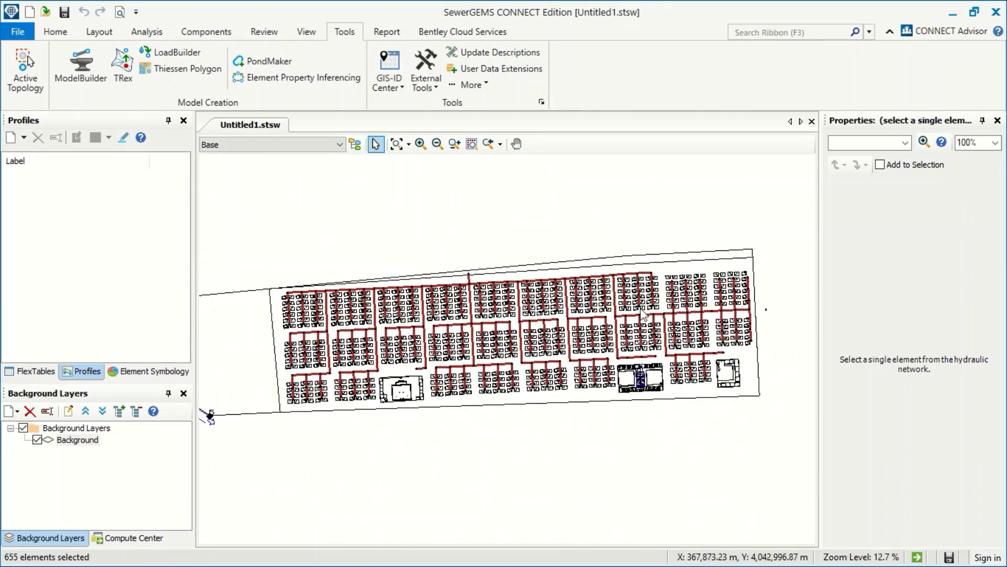
scroll(655, 245, down, 10)
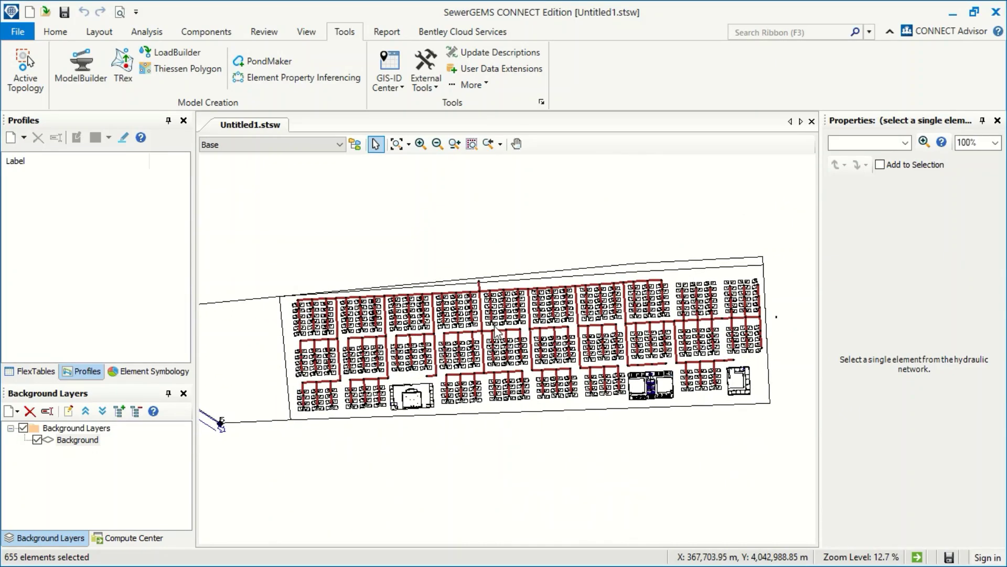
scroll(496, 328, up, 6)
scroll(496, 325, up, 5)
scroll(496, 326, down, 9)
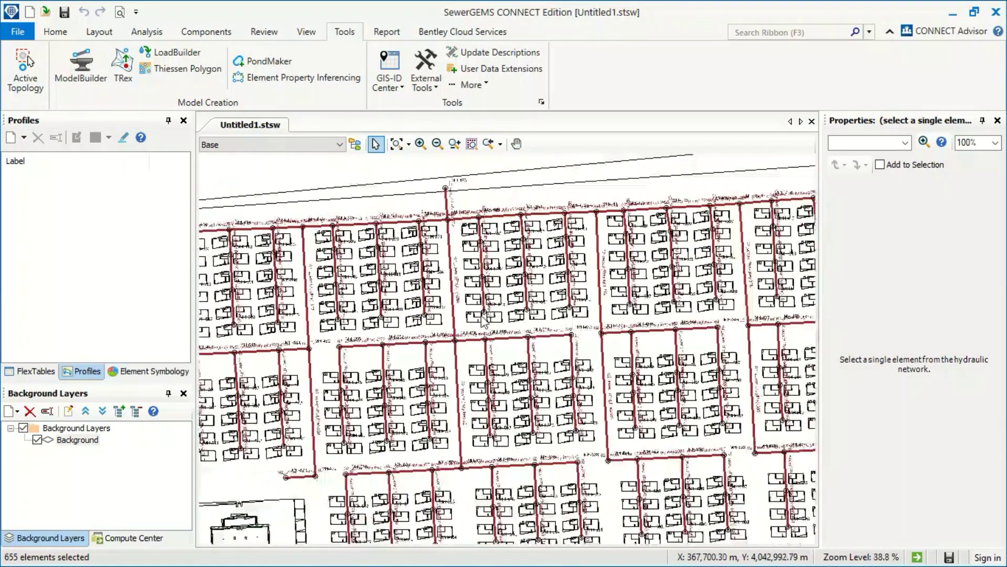
Open the Network Navigator and run Nodes in Close Proximity with 0.3 m tolerance
click(309, 32)
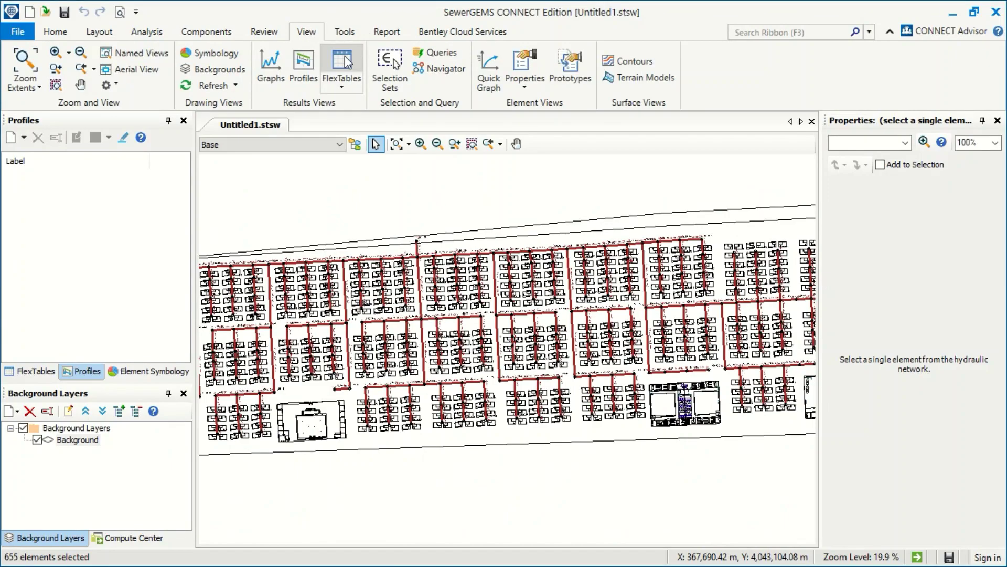
click(445, 71)
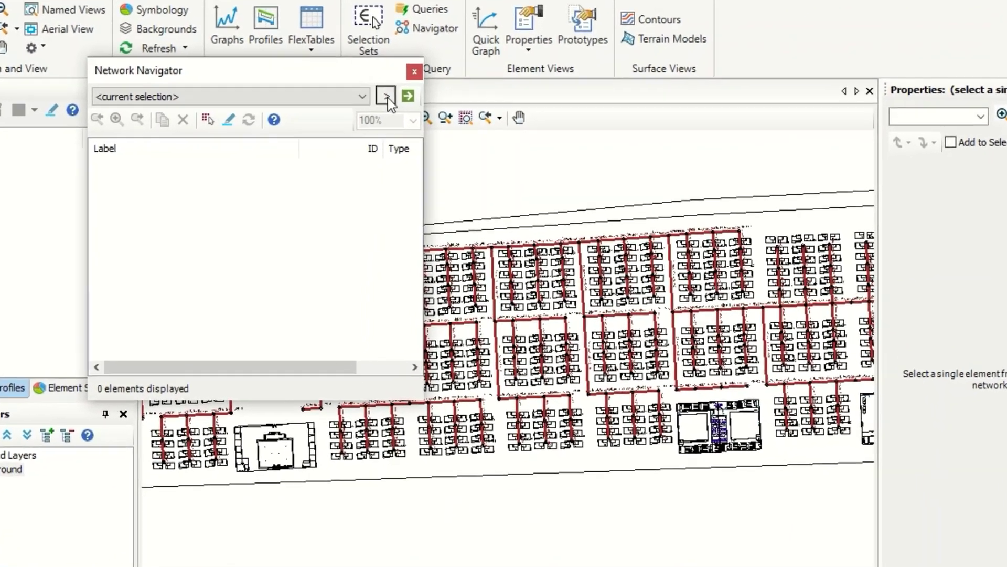
click(387, 97)
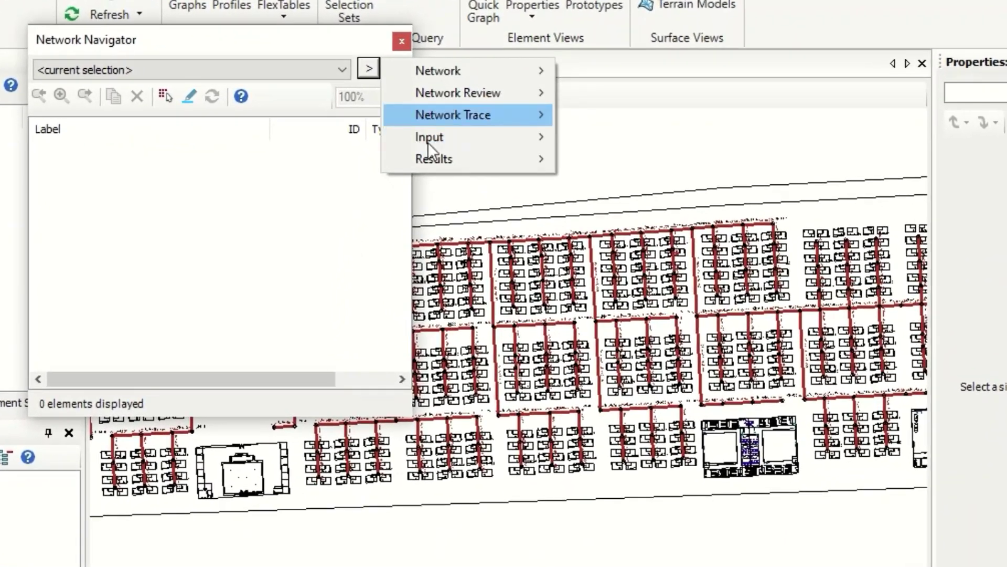
mouse_move(503, 116)
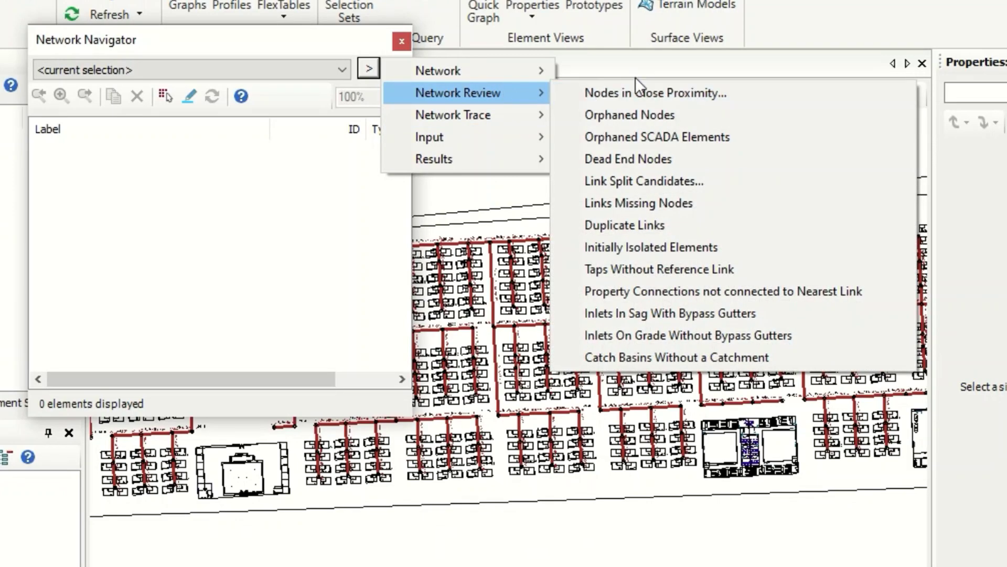
click(659, 92)
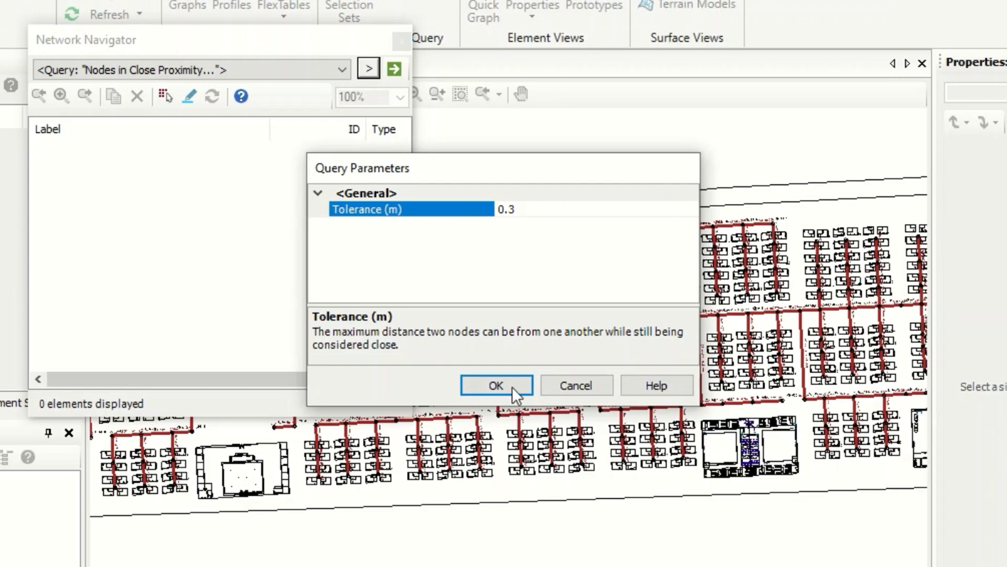
click(497, 386)
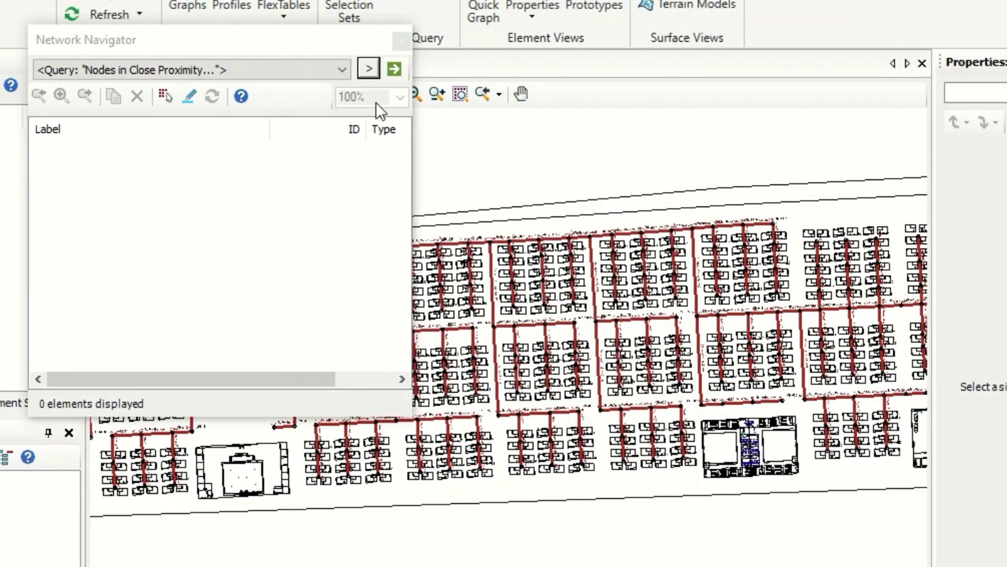
Rerun the Nodes in Close Proximity check with a 1.0 m tolerance
click(370, 67)
mouse_move(505, 92)
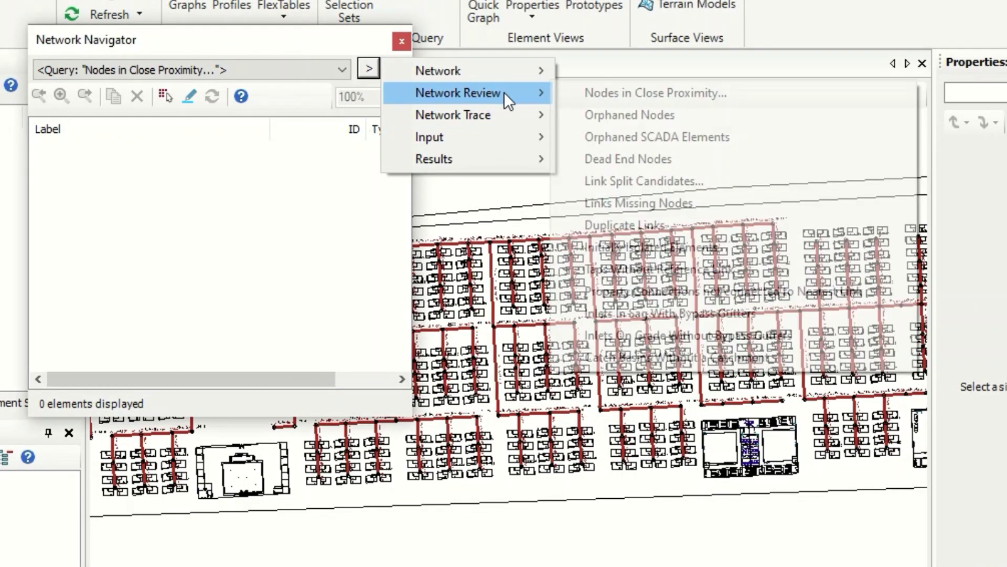
click(626, 93)
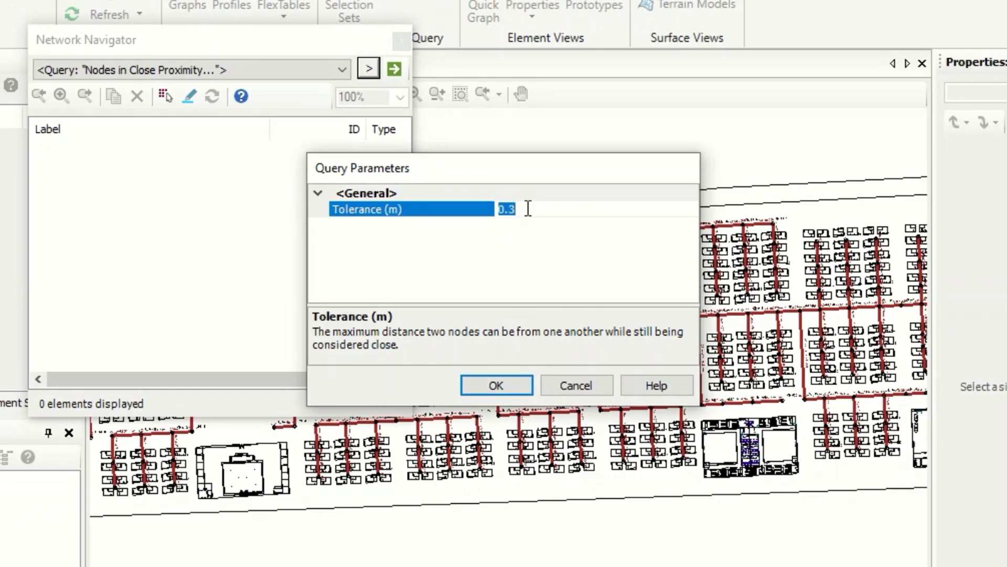
text(1)
click(497, 385)
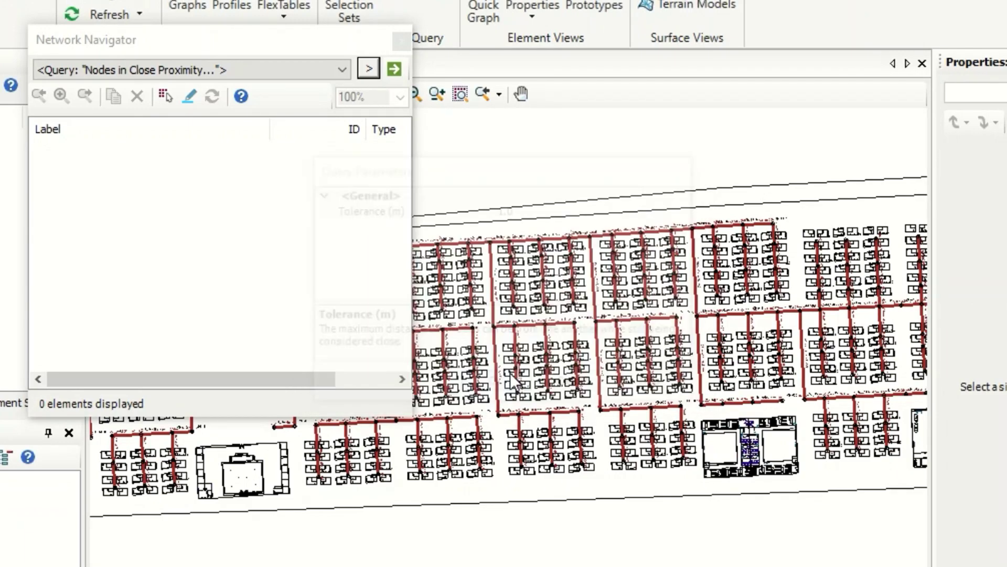
Run the Duplicate Links and Links Missing Nodes network review checks
click(375, 74)
mouse_move(475, 93)
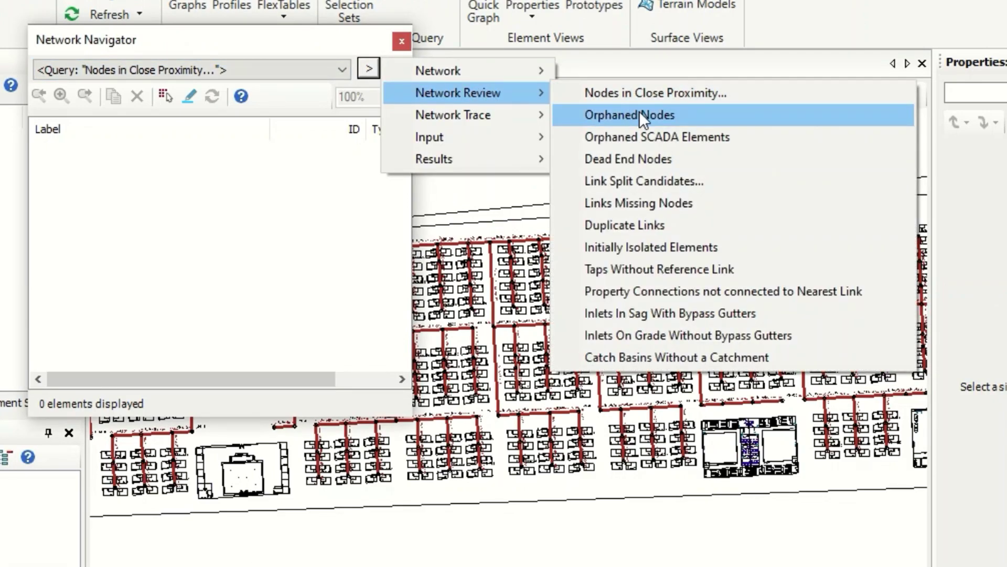
click(640, 227)
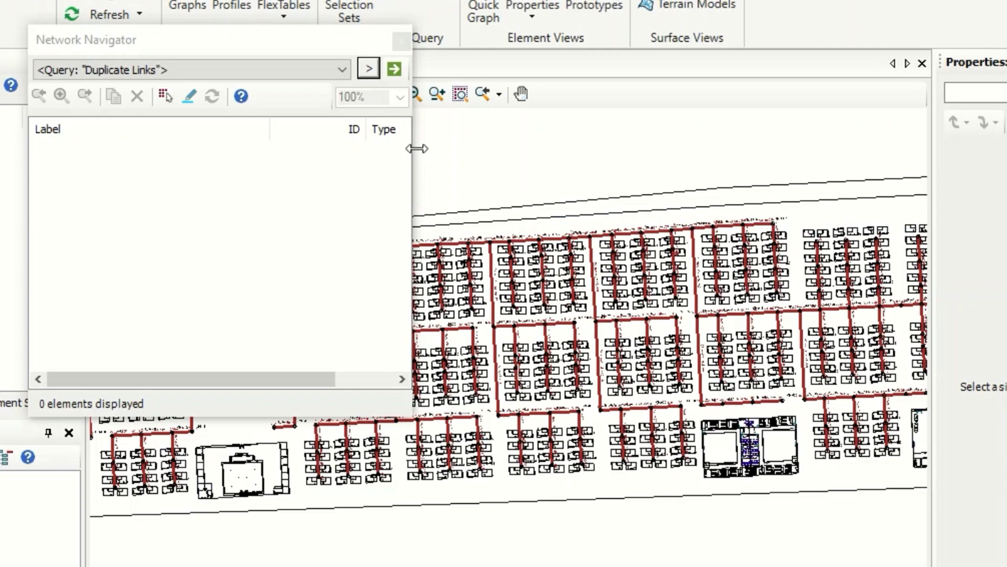
click(370, 68)
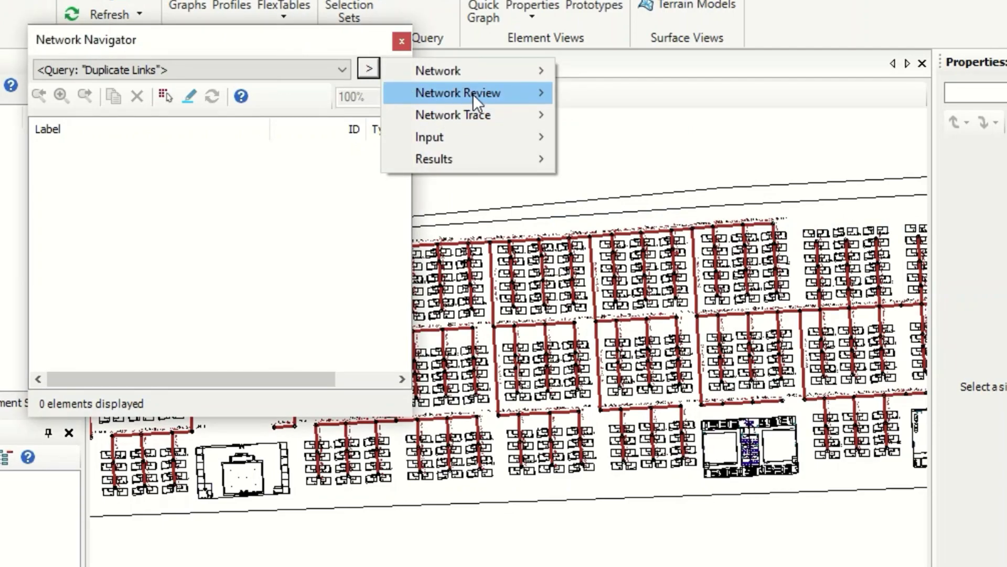
mouse_move(502, 95)
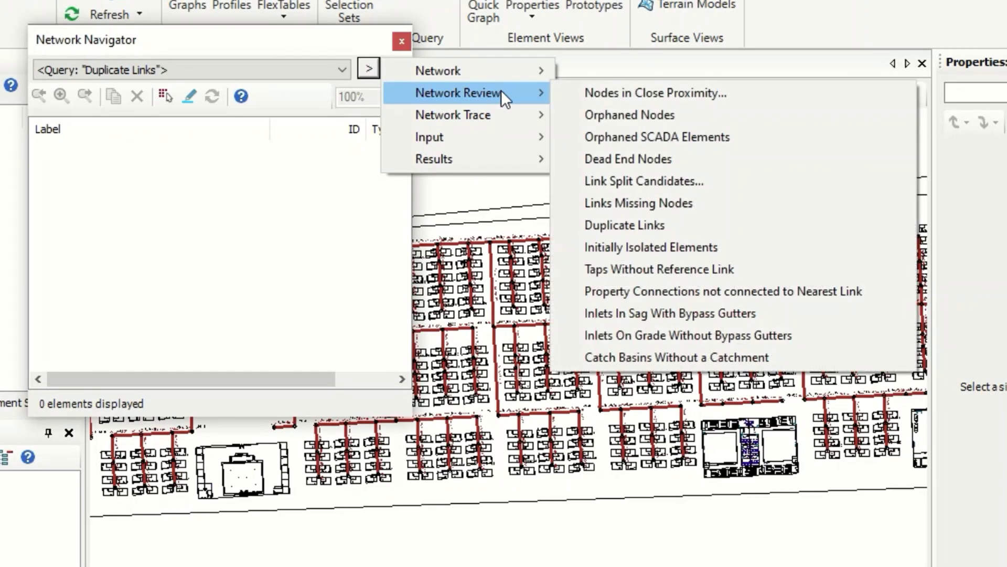
click(680, 203)
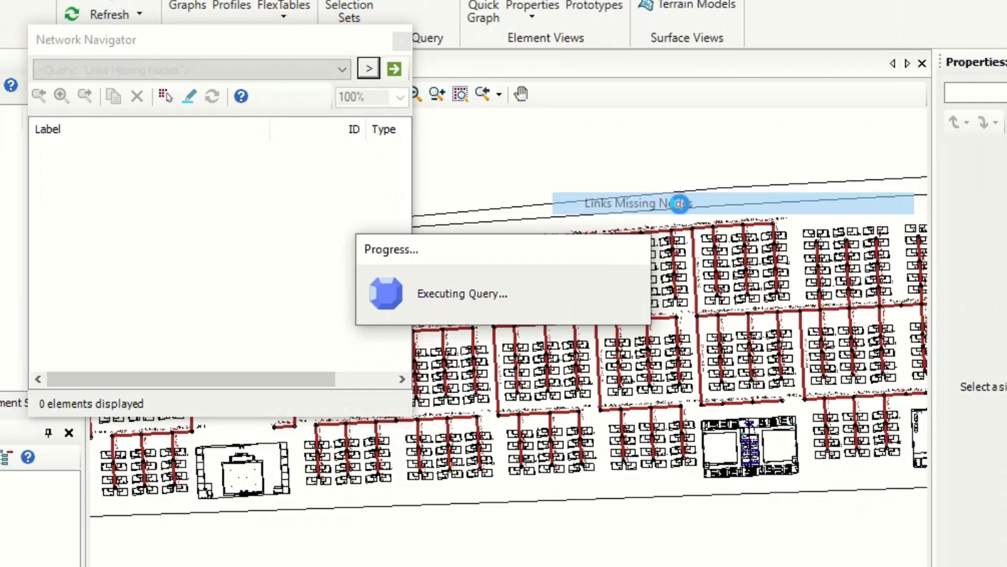
List Initially Isolated Elements and zoom to pipe 02_sewer (Polyline)-316
click(370, 68)
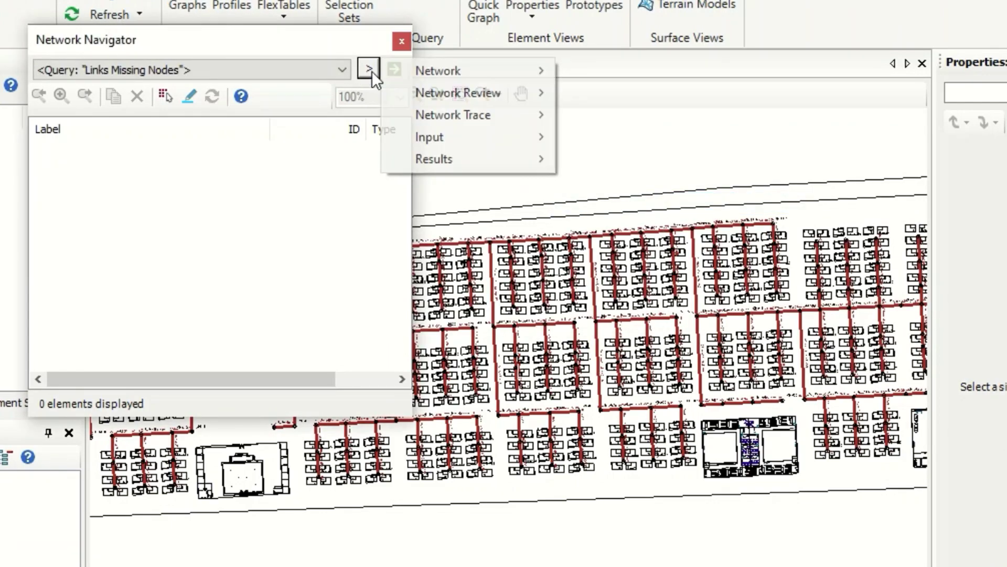
mouse_move(480, 95)
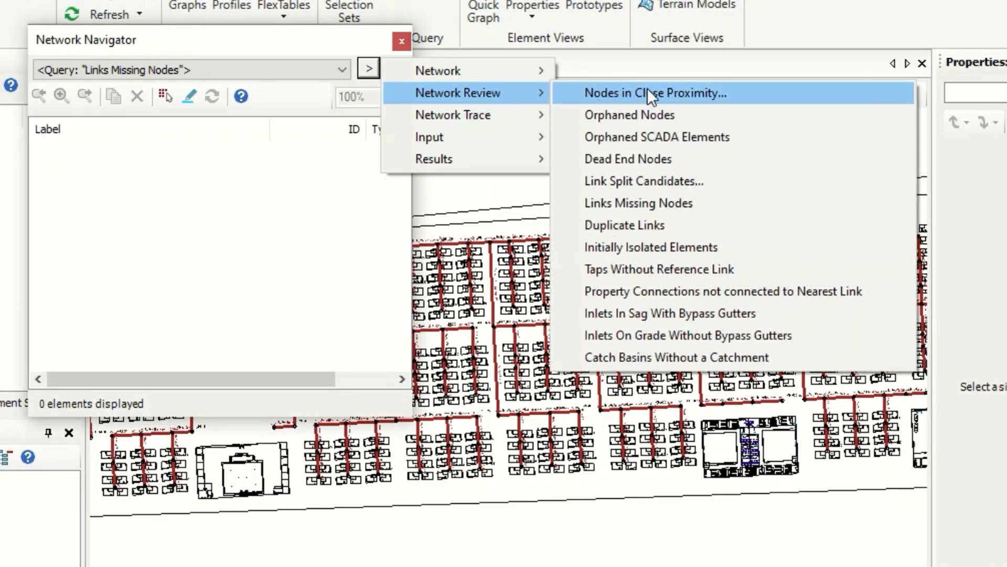
click(650, 247)
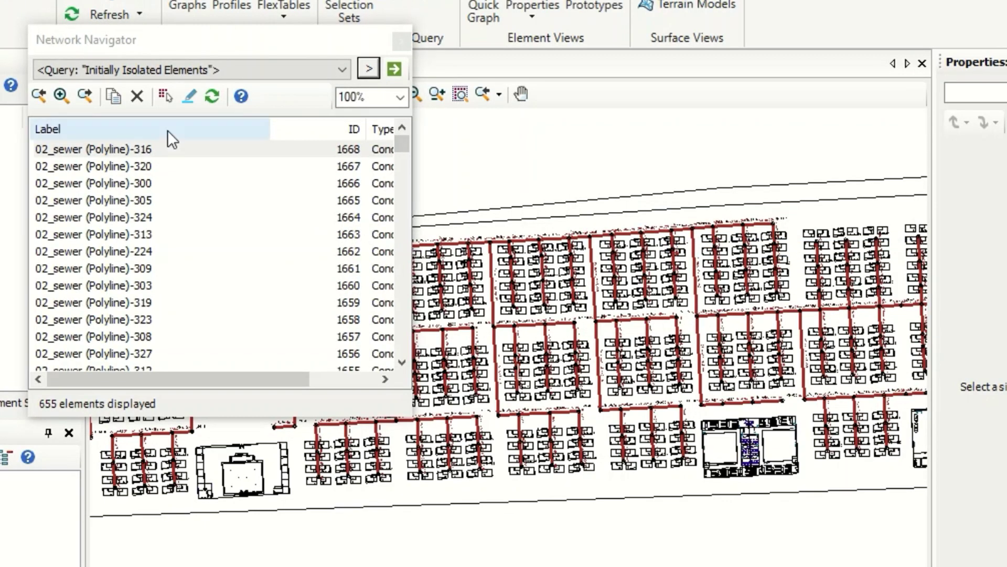
click(159, 149)
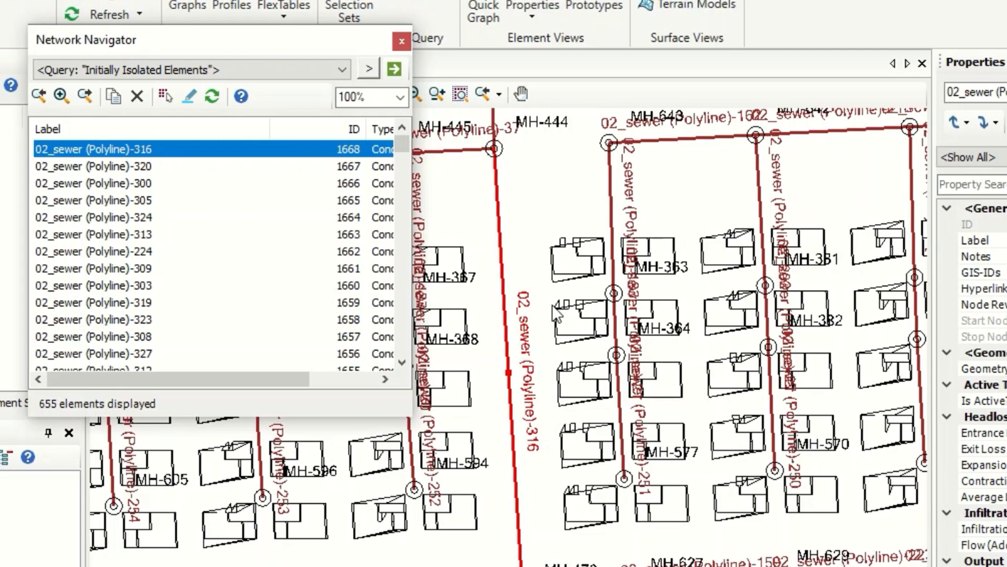
Zoom to manhole MH-331 and inspect it in the drawing
scroll(552, 305, down, 3)
scroll(561, 248, up, 4)
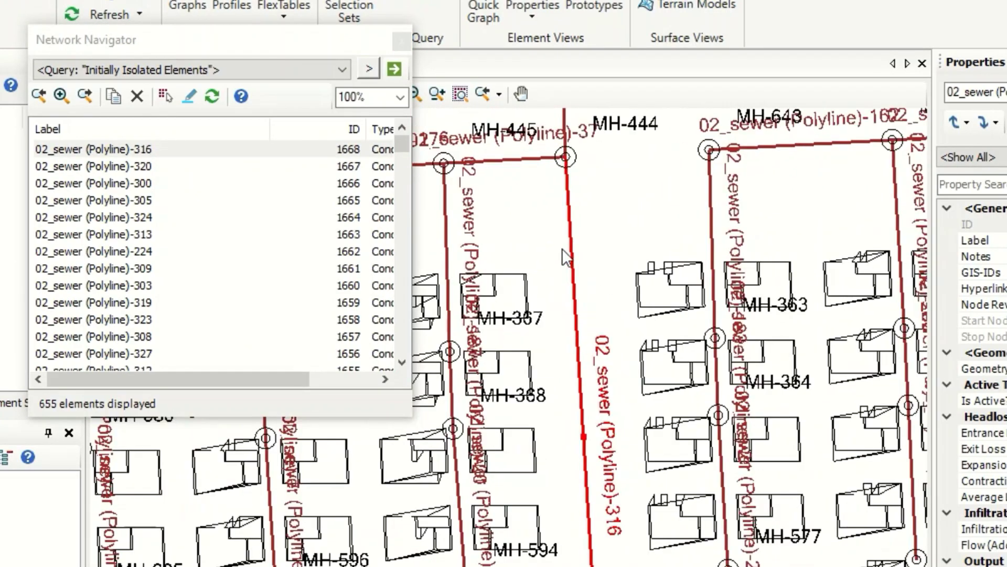
scroll(562, 248, down, 2)
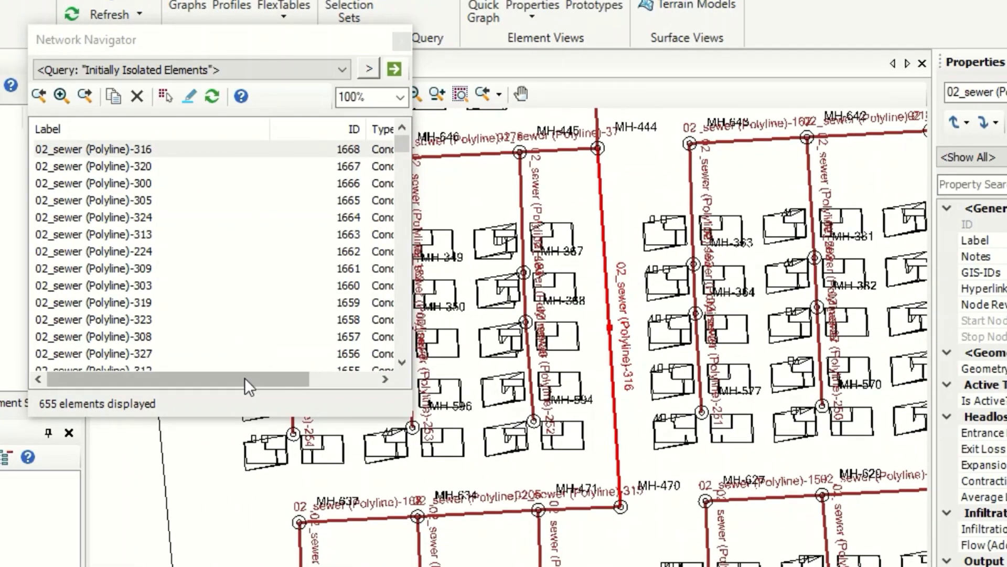
drag(244, 376, 184, 379)
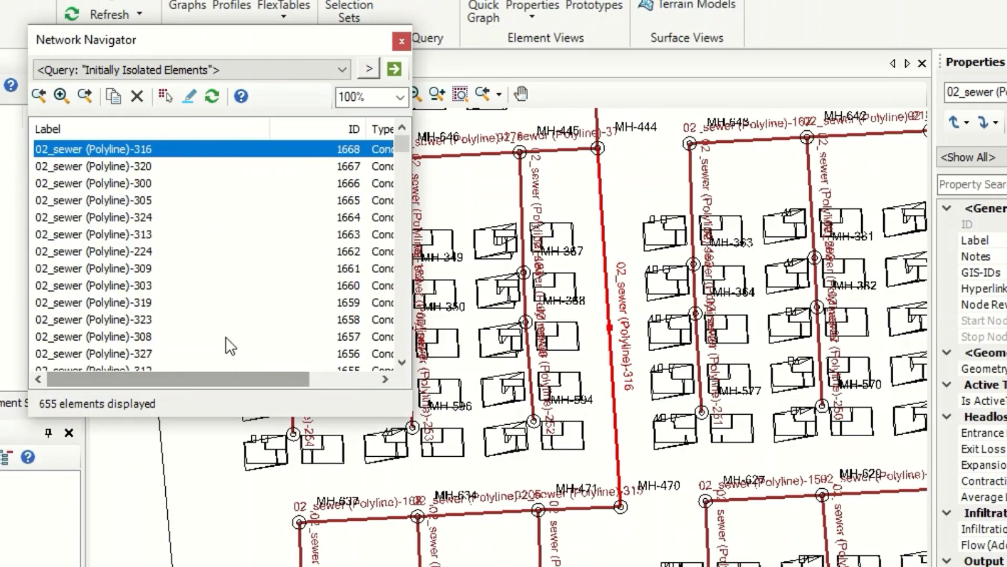
scroll(231, 246, down, 17)
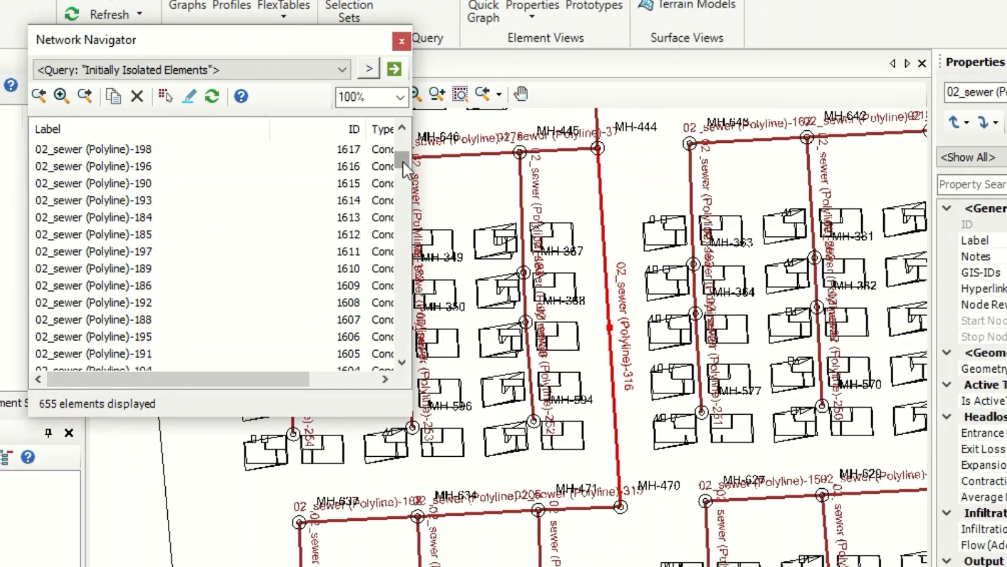
drag(403, 162, 403, 346)
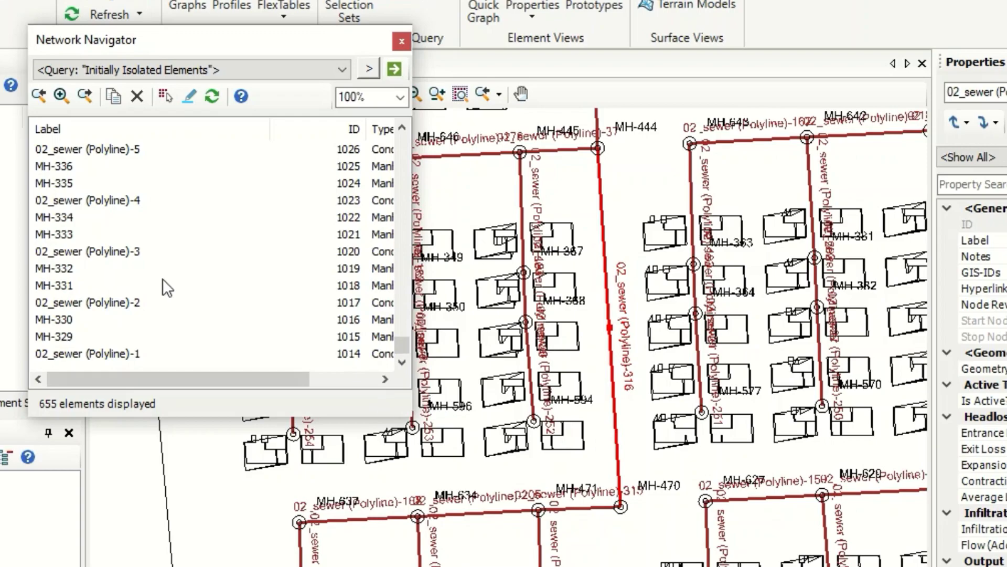
double_click(65, 279)
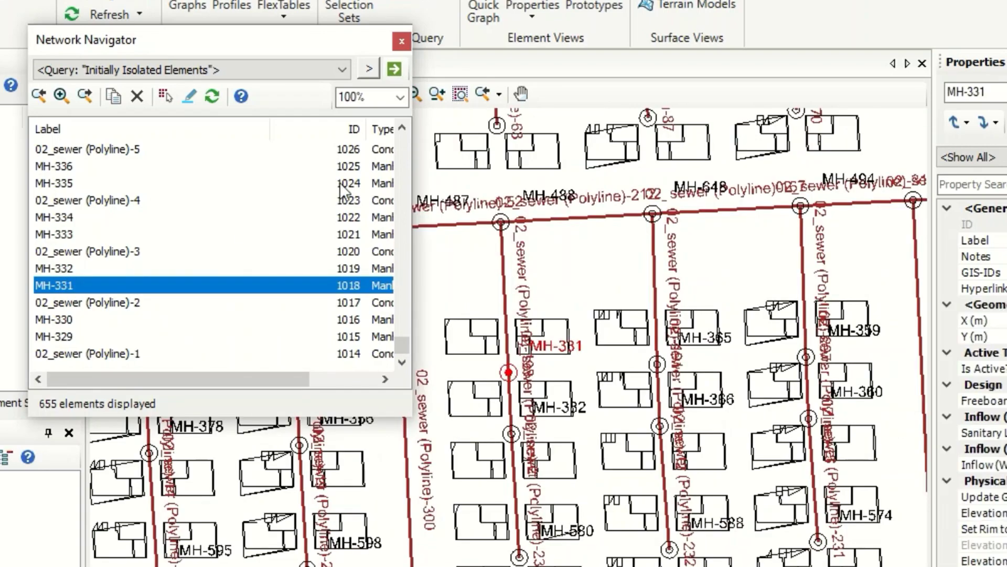
scroll(610, 225, down, 3)
scroll(554, 310, up, 6)
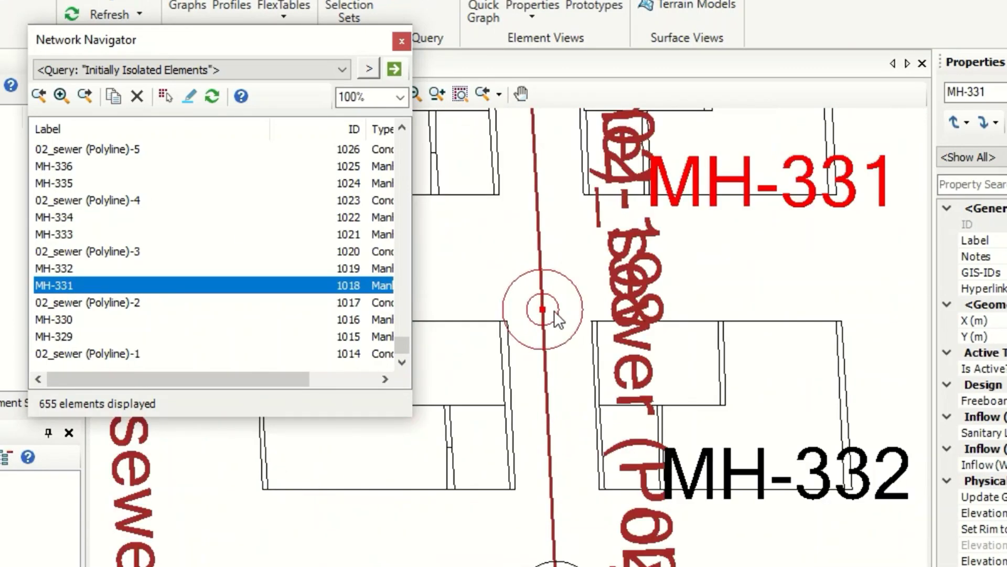
scroll(554, 311, down, 2)
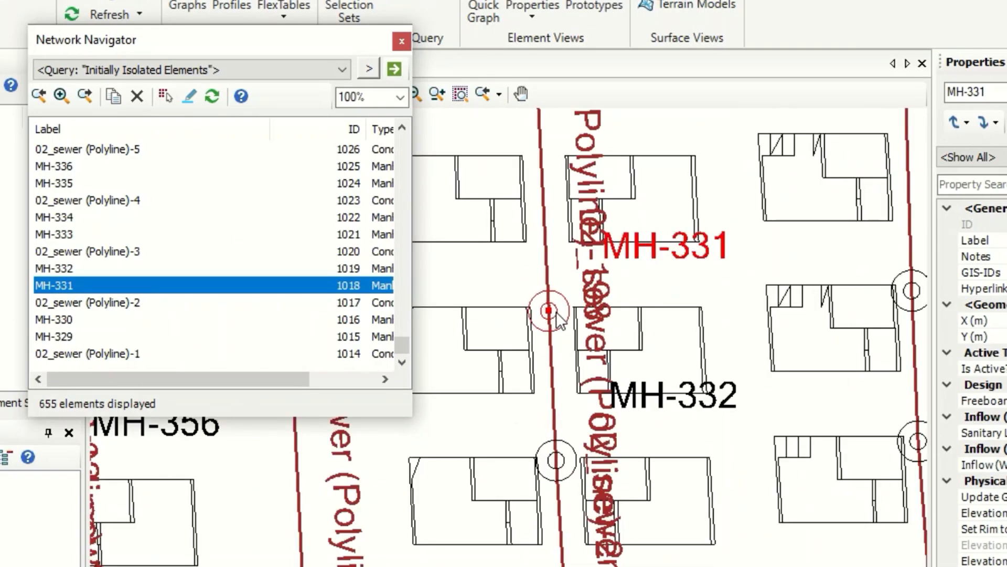
Run the Orphaned Nodes check, which returns 0 elements, and deselect MH-331
click(370, 68)
mouse_move(505, 90)
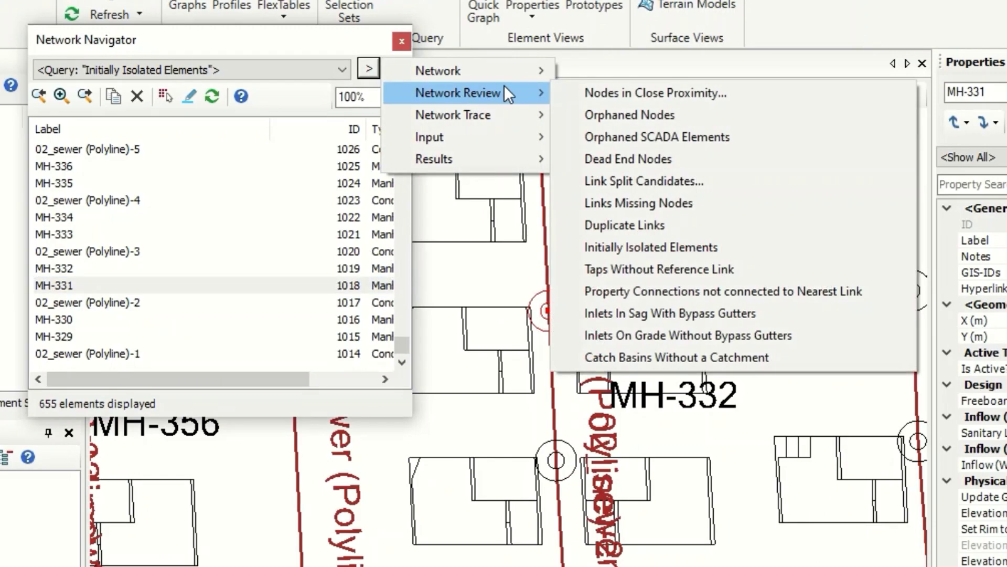
click(628, 118)
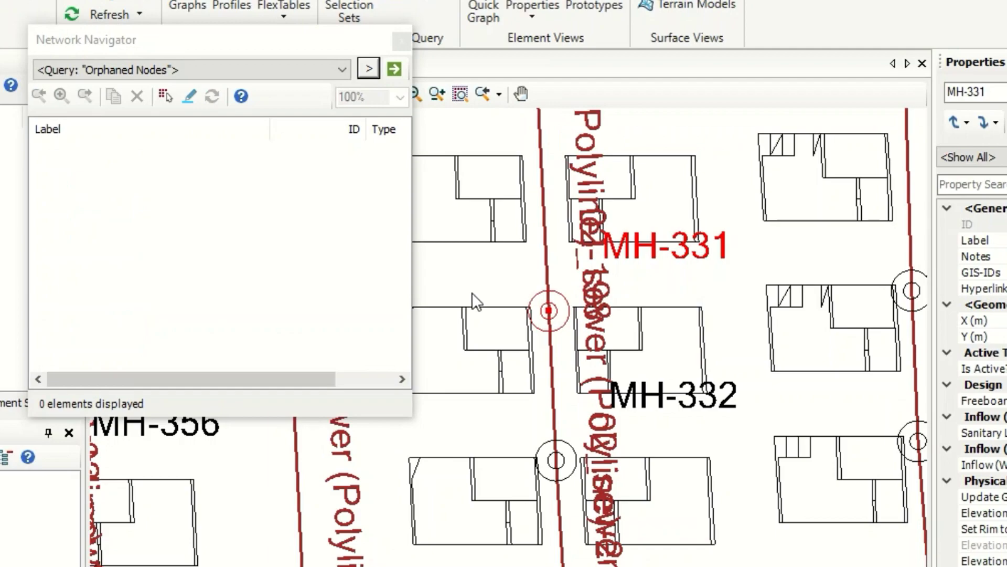
scroll(369, 334, right, 2)
scroll(514, 258, down, 5)
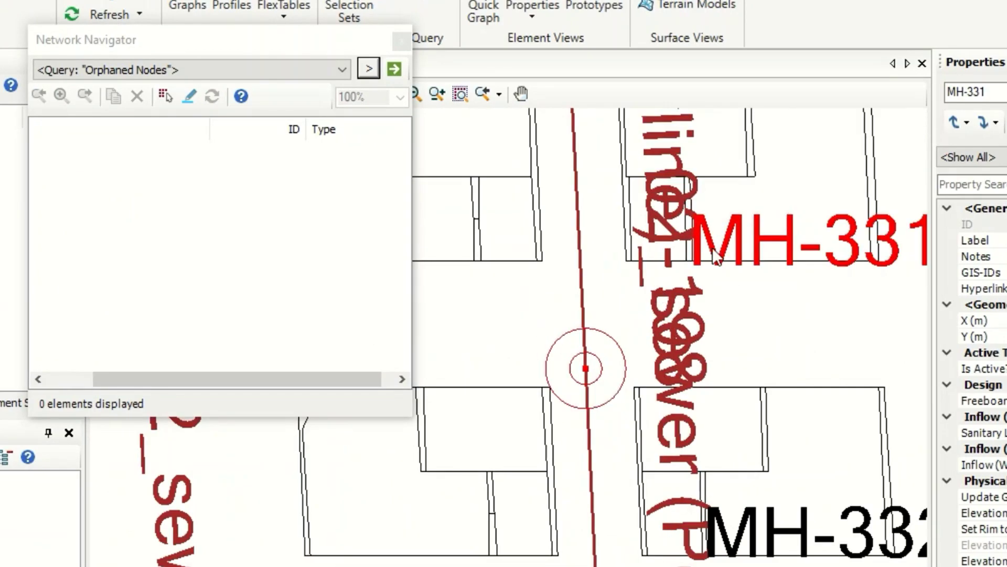
click(792, 272)
scroll(662, 300, down, 3)
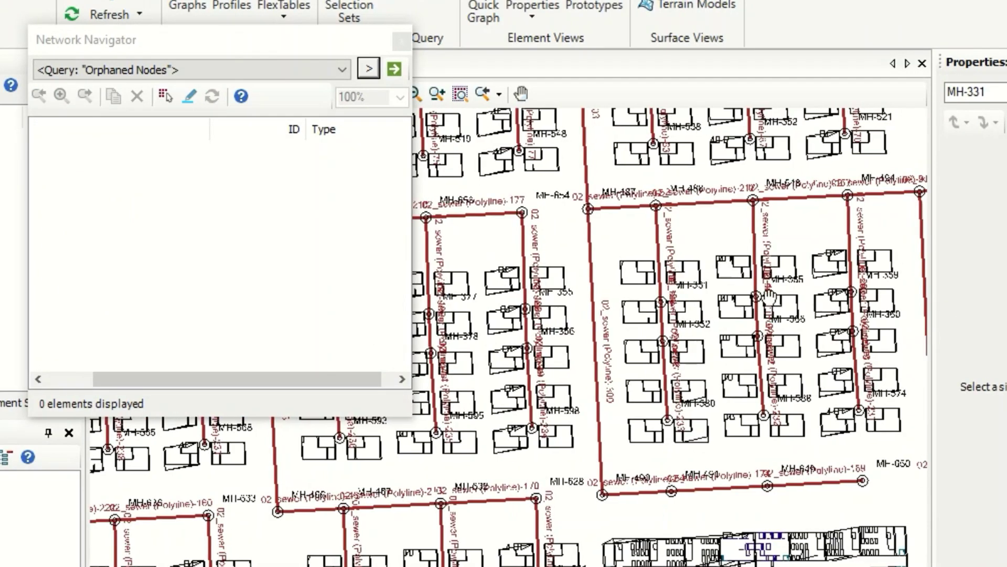
click(370, 68)
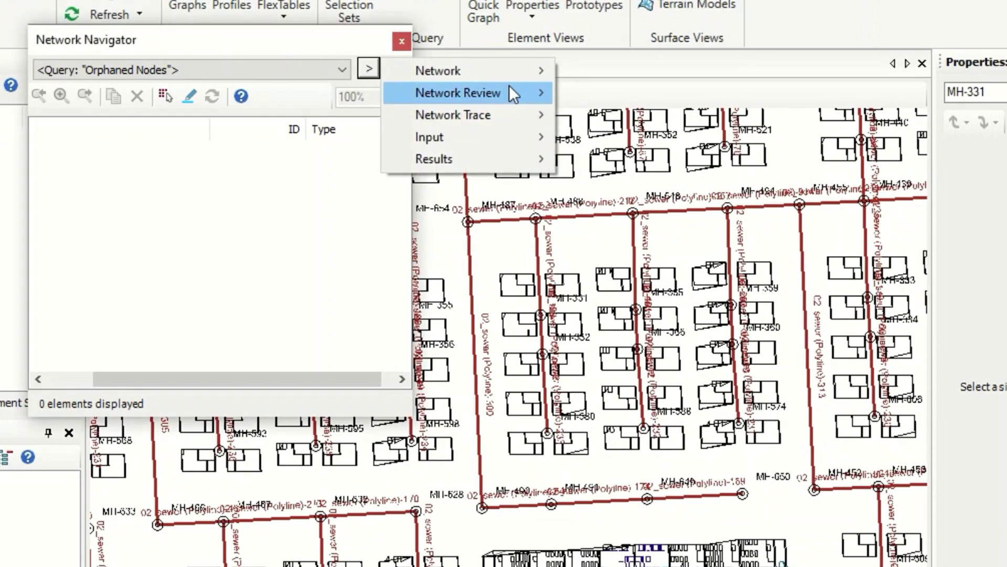
Run the Dead End Nodes check (85 manholes) and zoom to MH-462
mouse_move(521, 98)
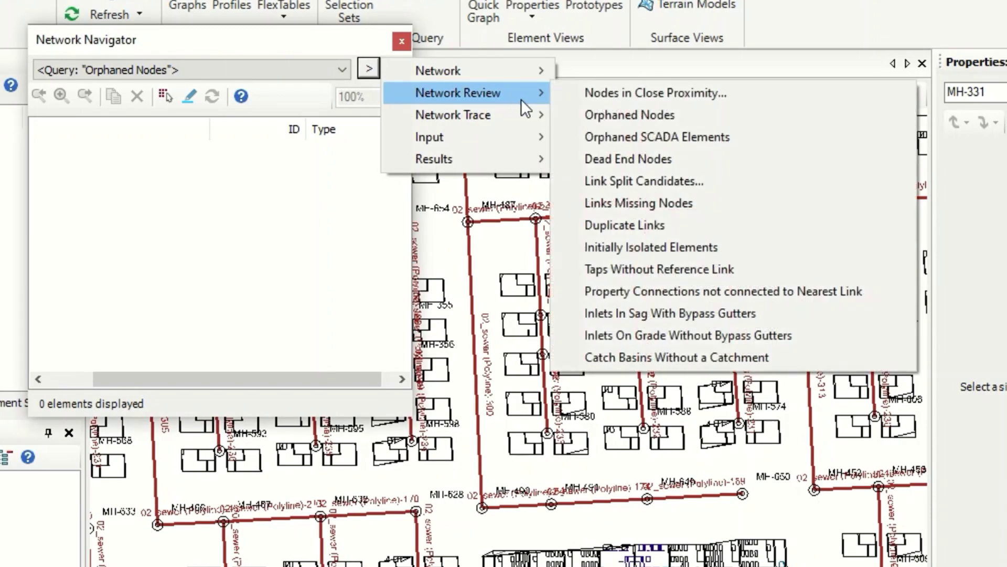
click(676, 159)
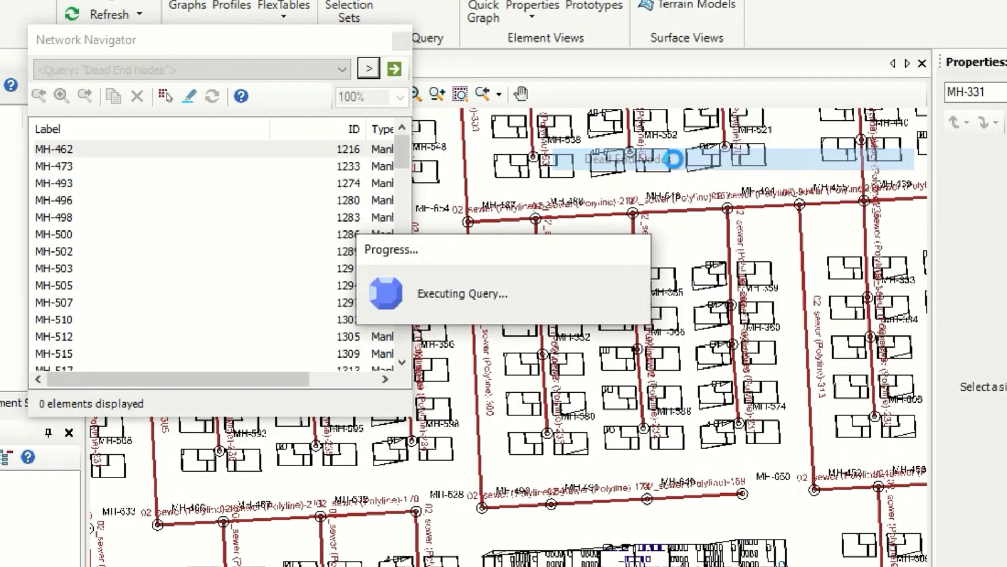
double_click(352, 153)
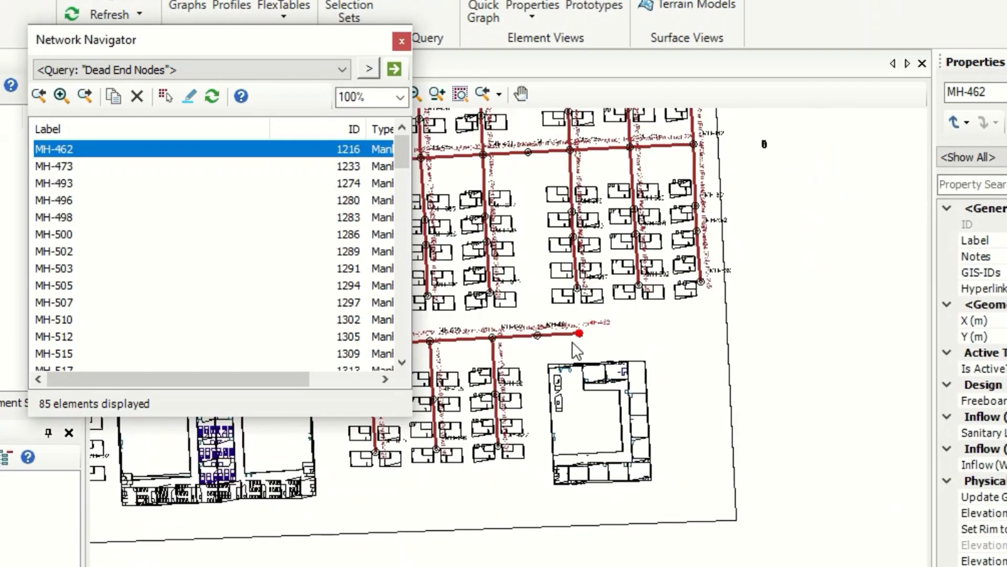
scroll(646, 325, up, 5)
scroll(682, 300, down, 1)
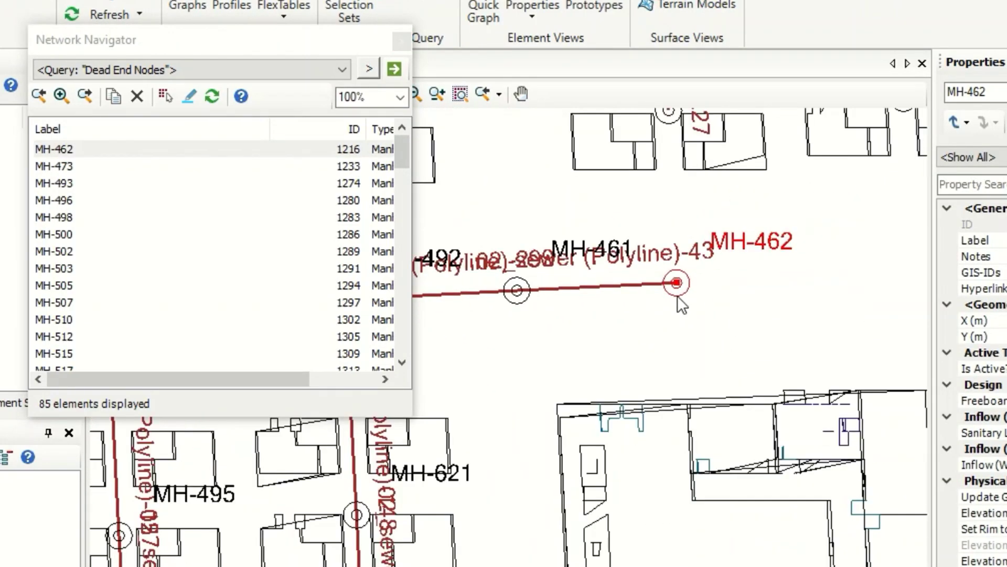
scroll(683, 295, up, 2)
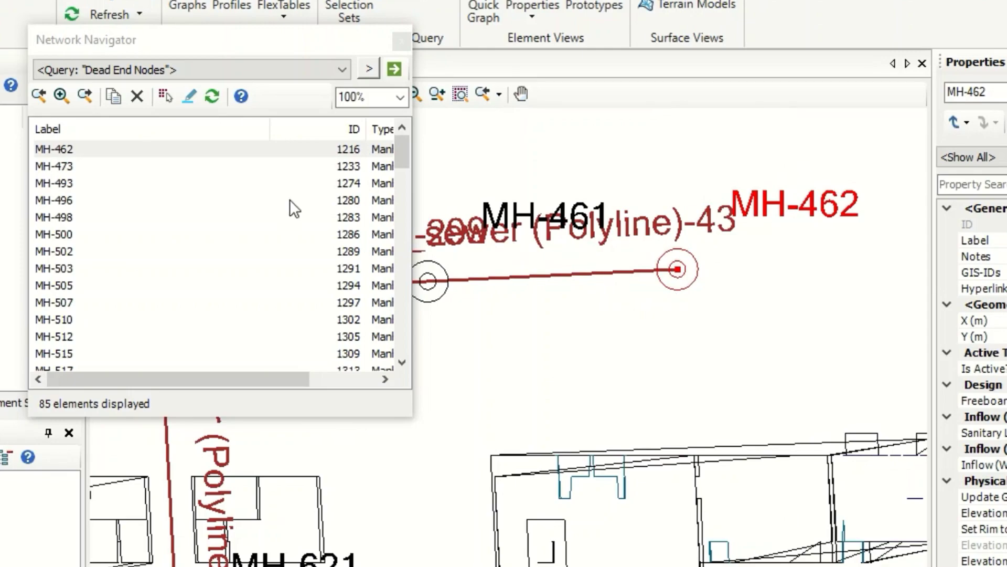
scroll(583, 285, down, 5)
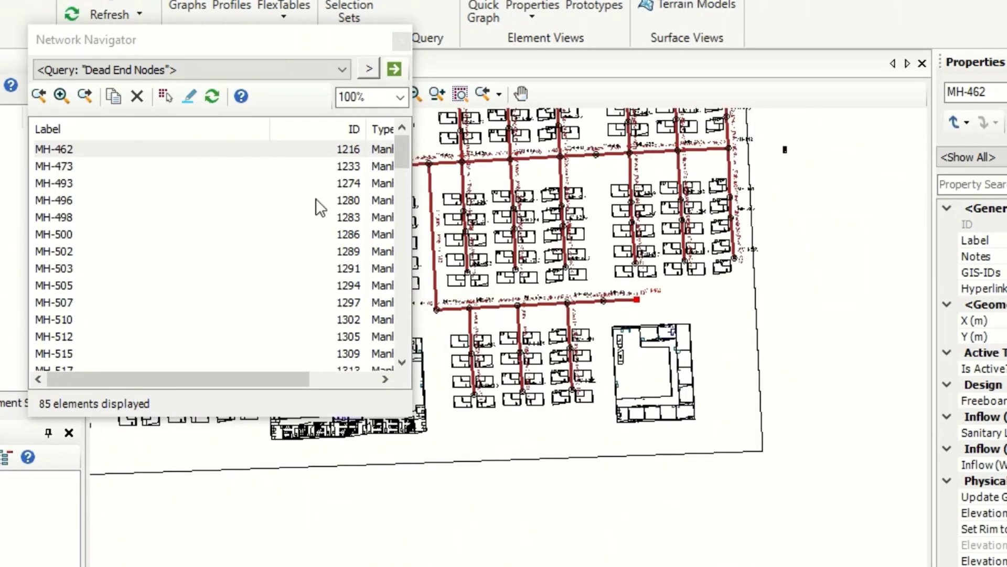
Zoom to dead-end manhole MH-496, then leave the query results
click(59, 202)
scroll(664, 342, down, 1)
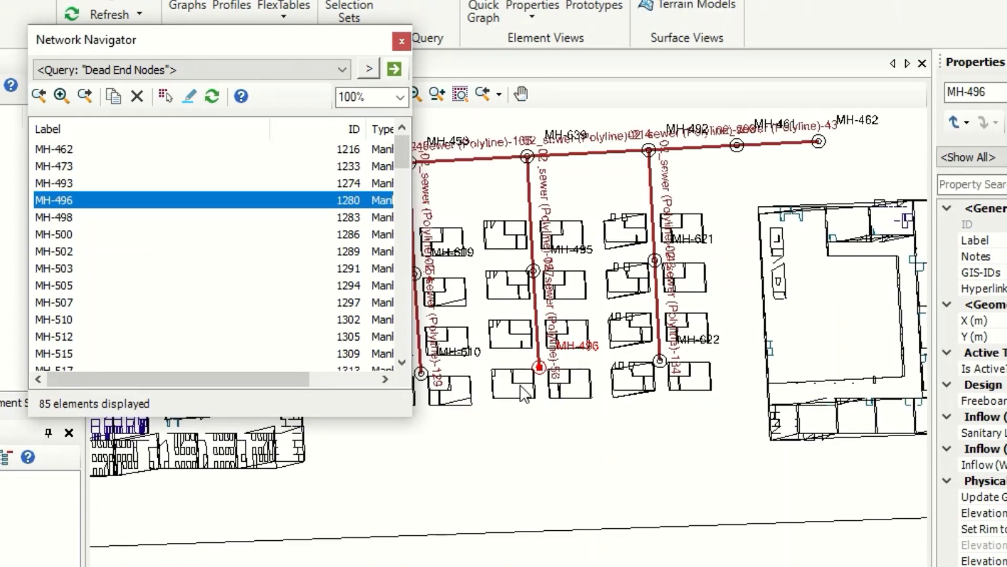
scroll(864, 346, down, 2)
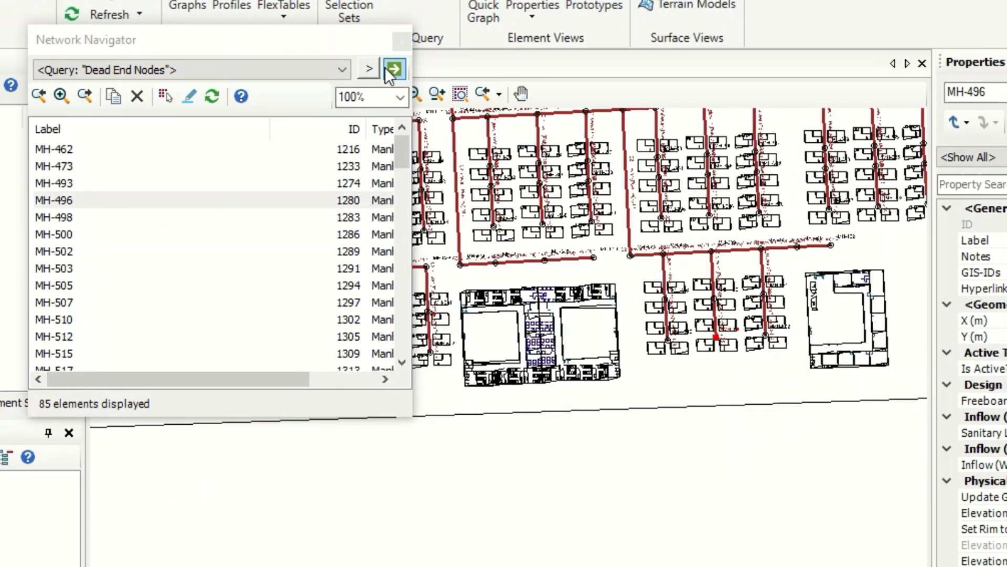
click(370, 69)
mouse_move(507, 93)
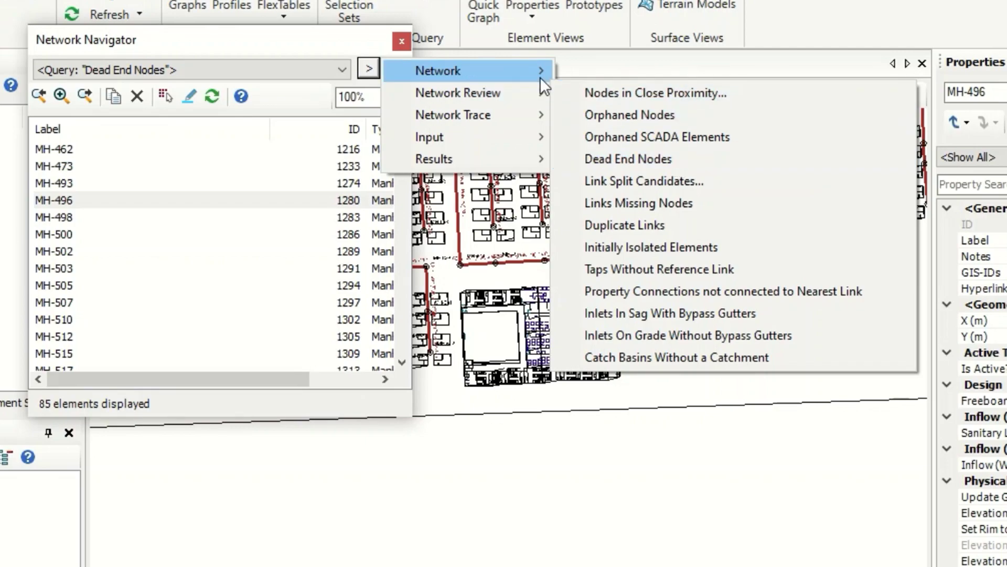
mouse_move(521, 65)
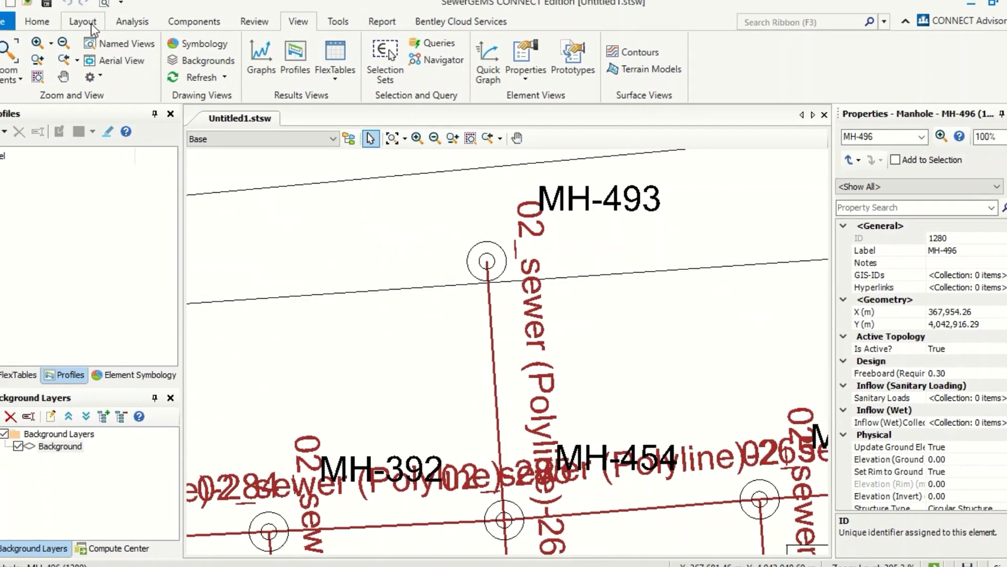
Morph manhole MH-493 into outfall O-1 using the Outfall layout tool
click(109, 36)
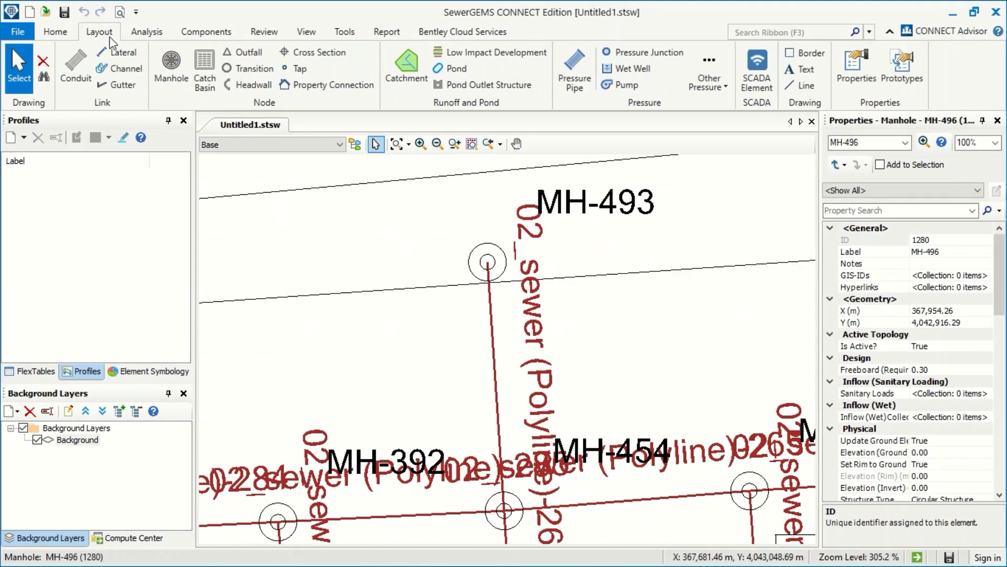
click(254, 55)
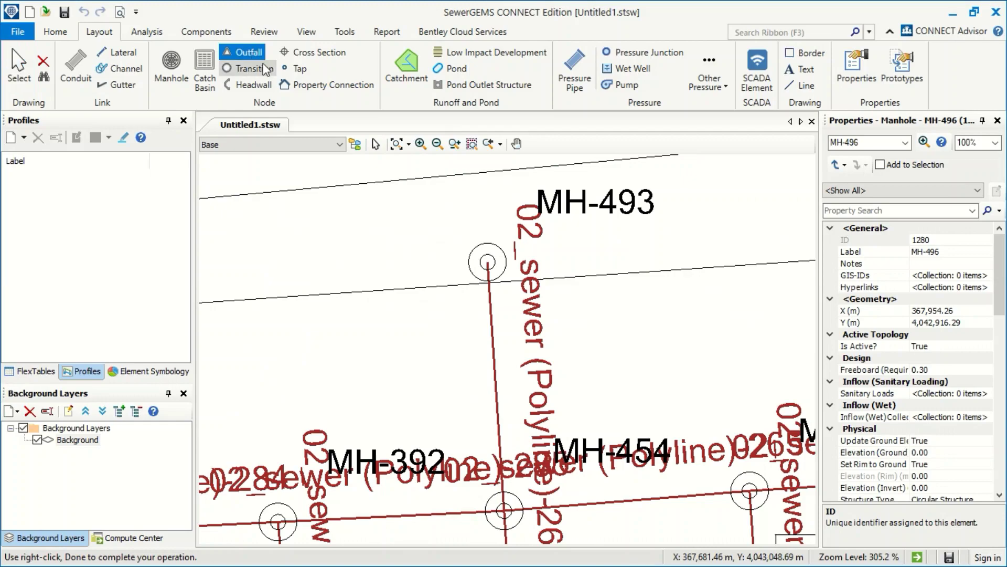
click(488, 260)
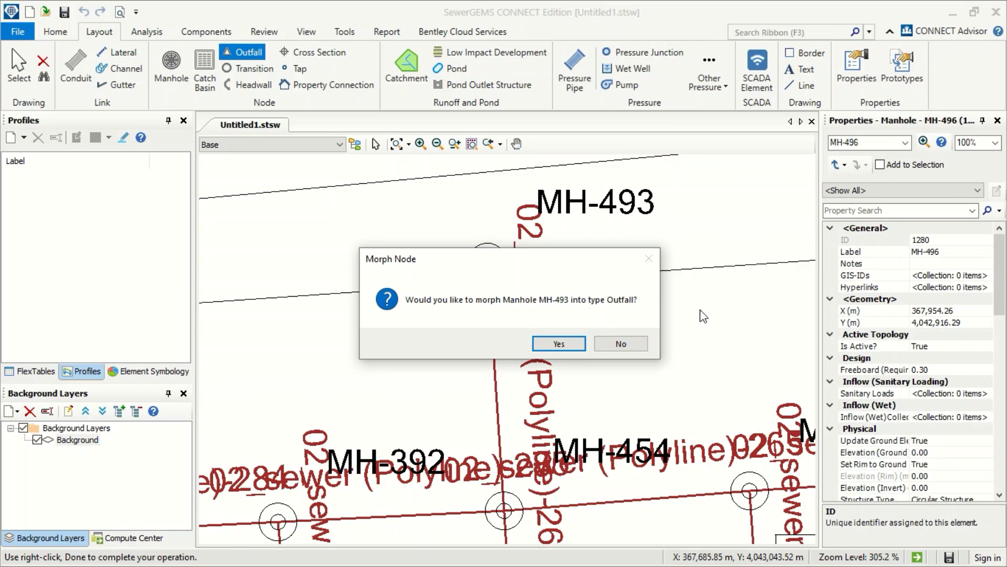
click(571, 349)
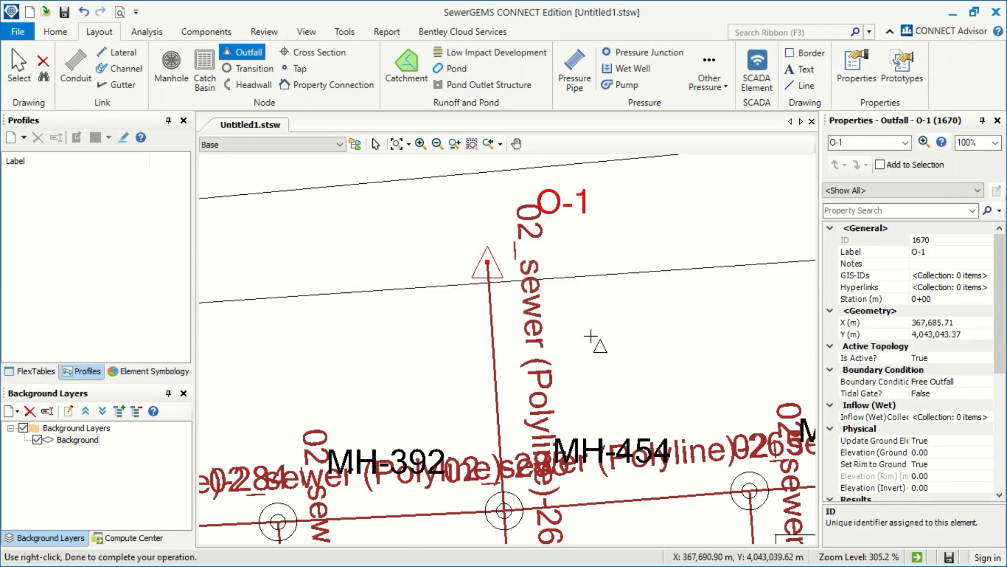
right_click(582, 273)
click(617, 283)
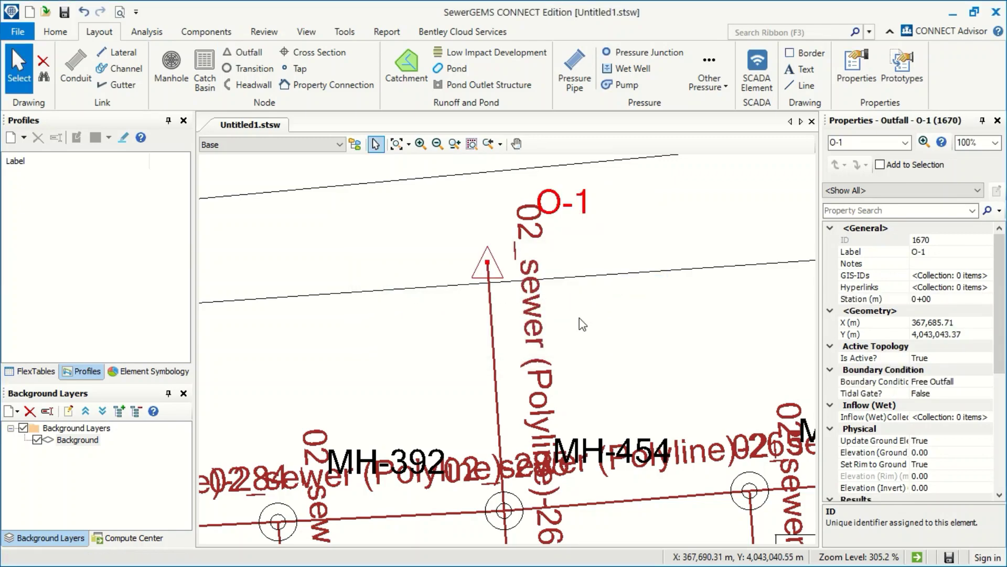
Zoom and pan around the network to review the new outfall
scroll(583, 324, down, 10)
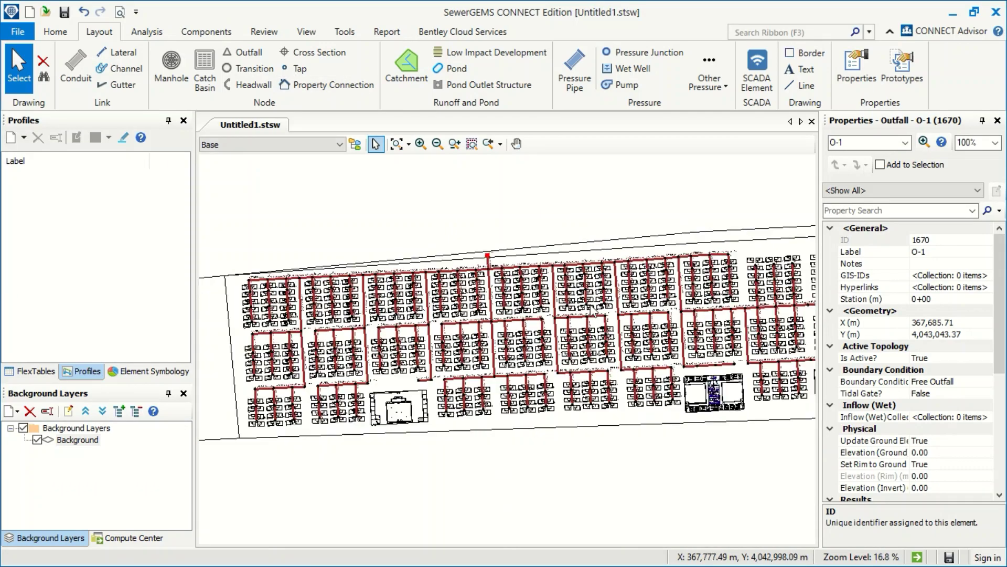
scroll(663, 277, up, 5)
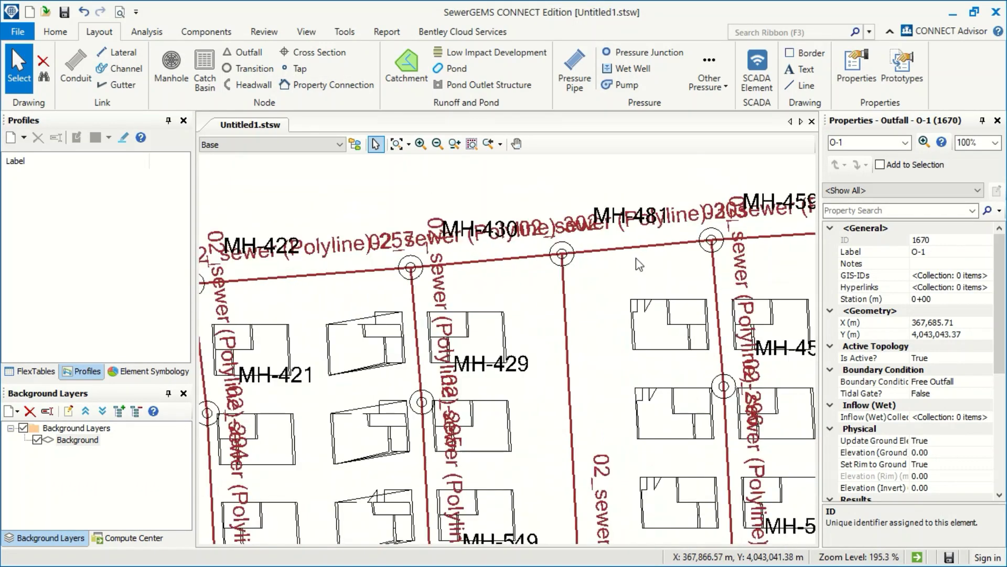
scroll(524, 257, up, 6)
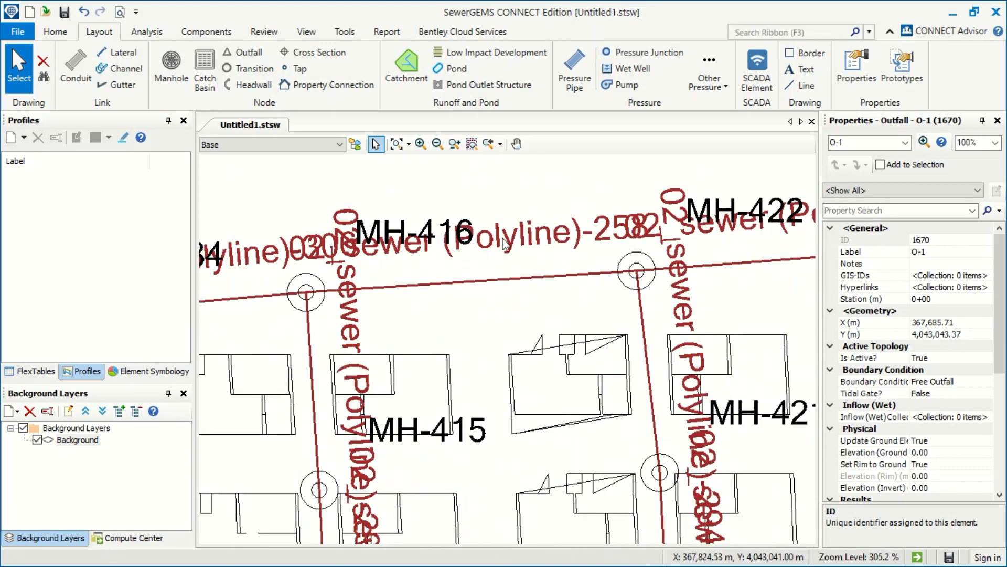
scroll(525, 260, down, 5)
scroll(525, 258, down, 3)
drag(525, 259, 333, 282)
scroll(334, 282, up, 3)
scroll(315, 262, down, 5)
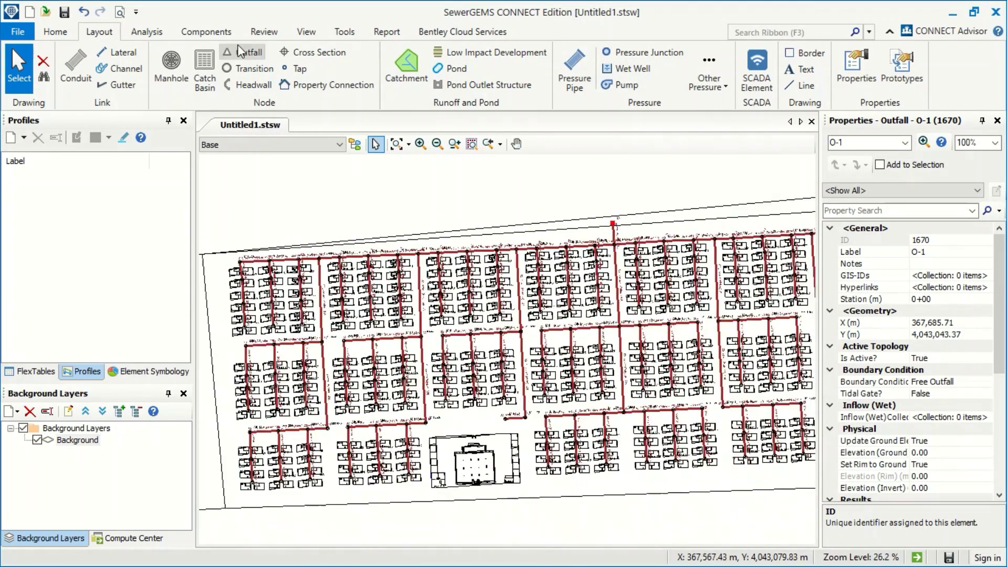
Open the Conduit FlexTable and sort the Label column upstream to downstream
click(147, 33)
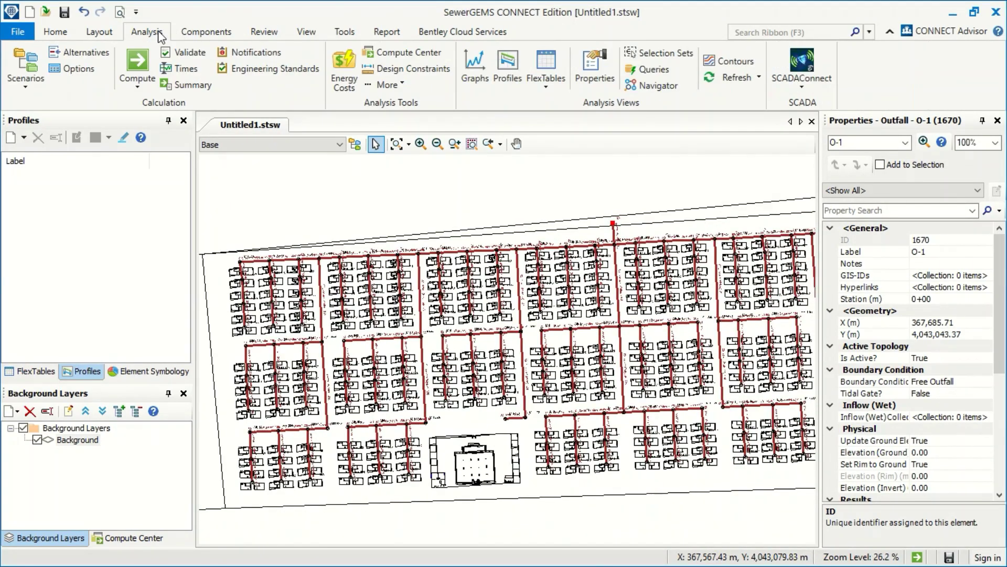
click(553, 90)
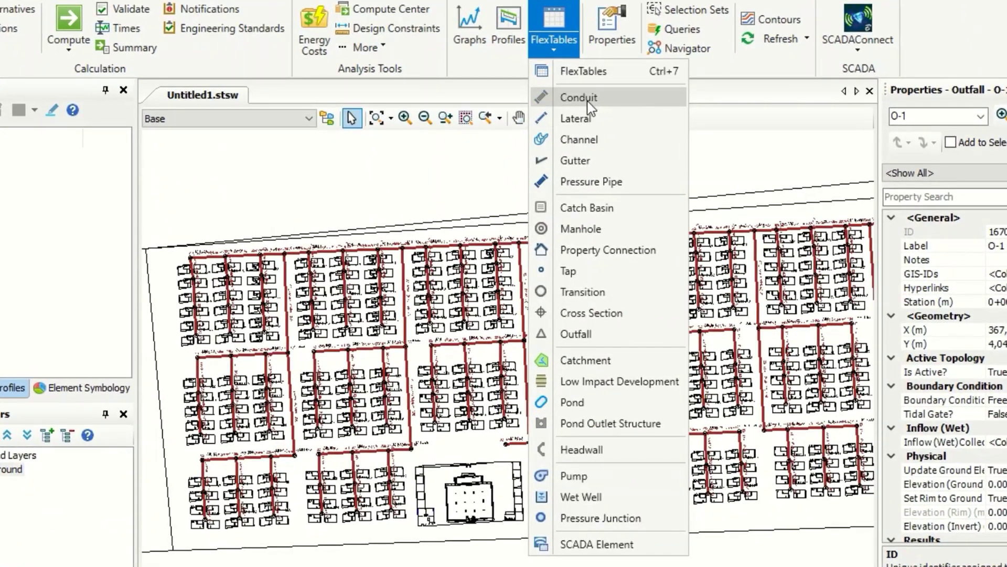
click(589, 101)
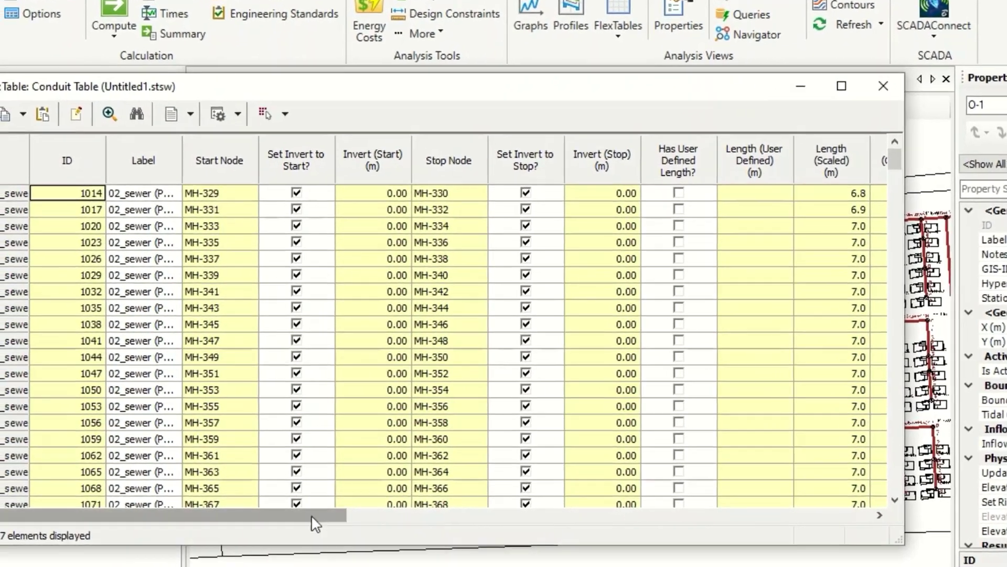
drag(236, 512, 661, 512)
drag(811, 522, 267, 527)
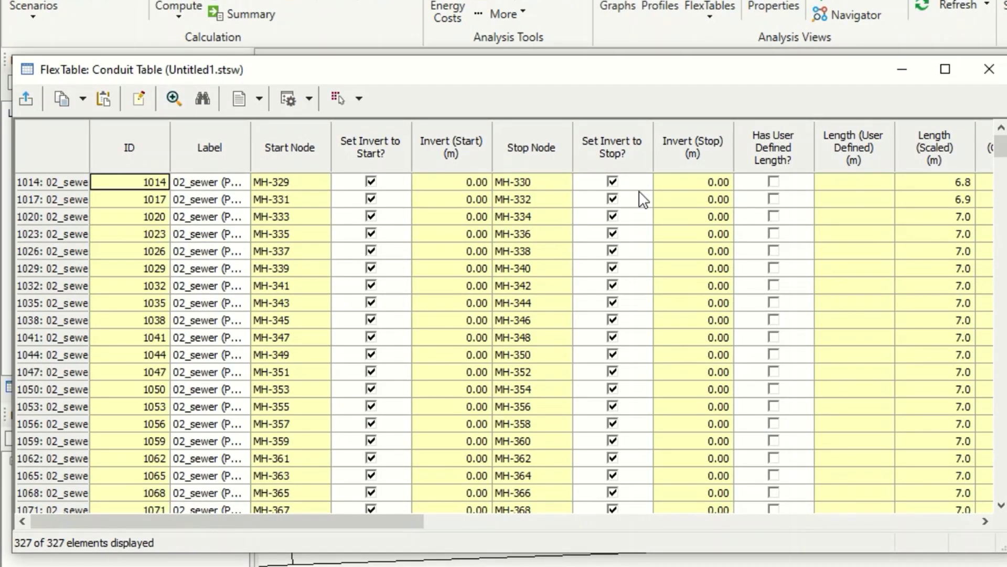
right_click(214, 146)
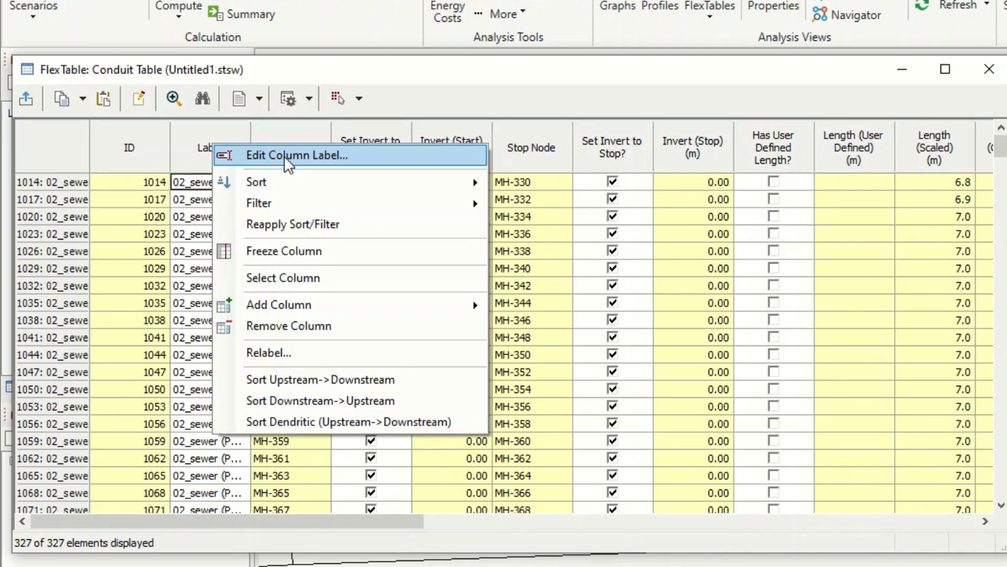
click(348, 378)
Renumber all conduit labels with prefix CO- and review the results
right_click(213, 152)
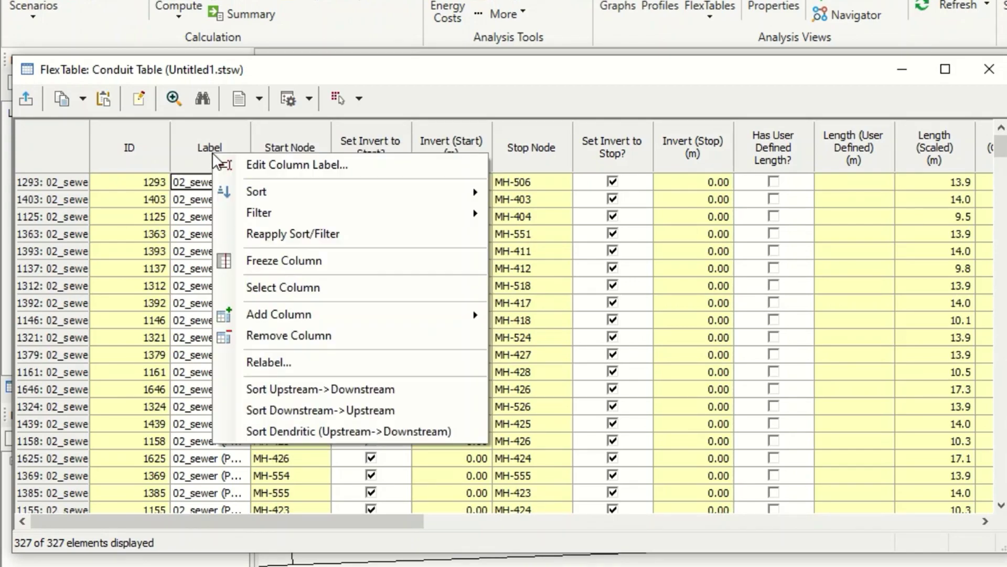
click(273, 366)
click(568, 183)
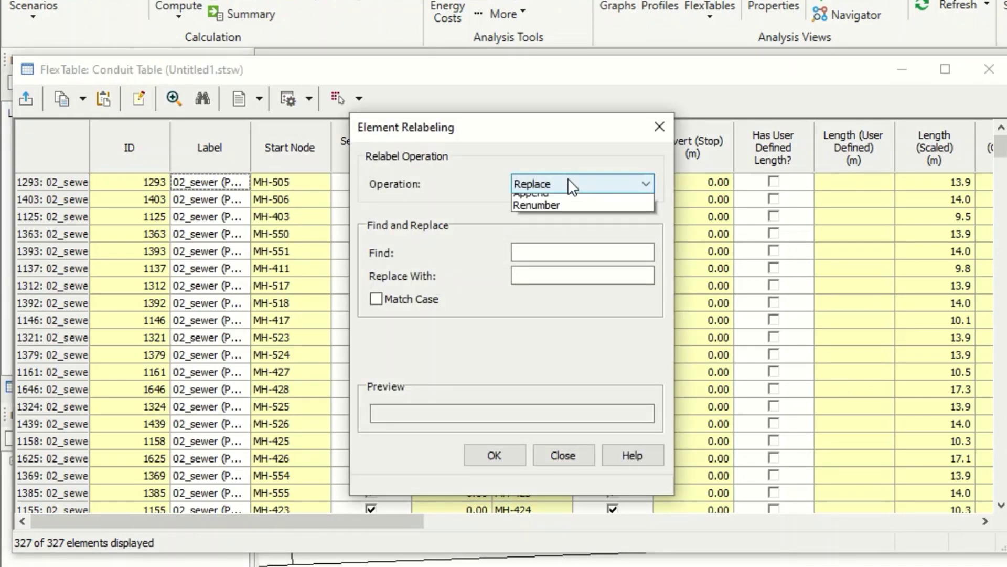
click(566, 225)
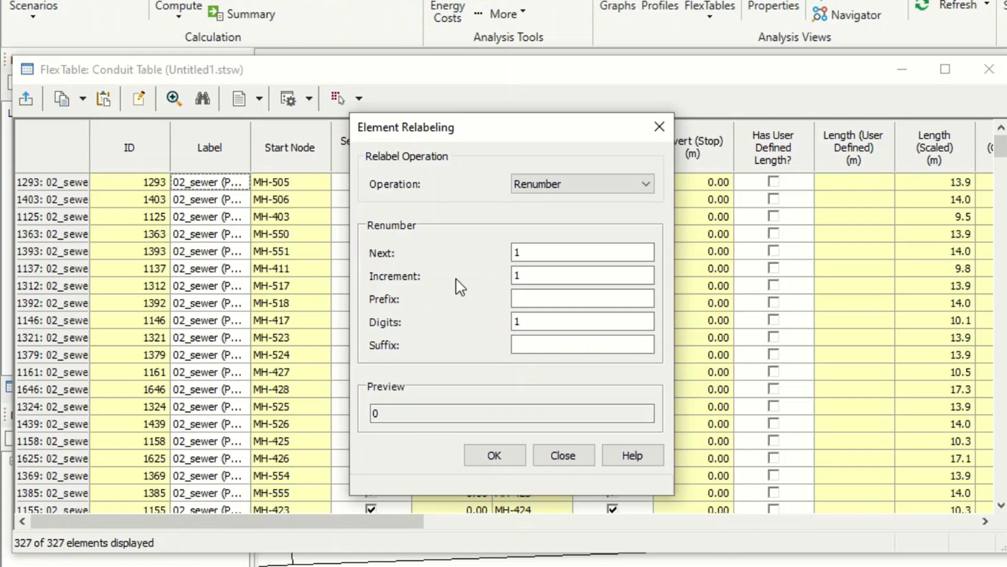
double_click(543, 277)
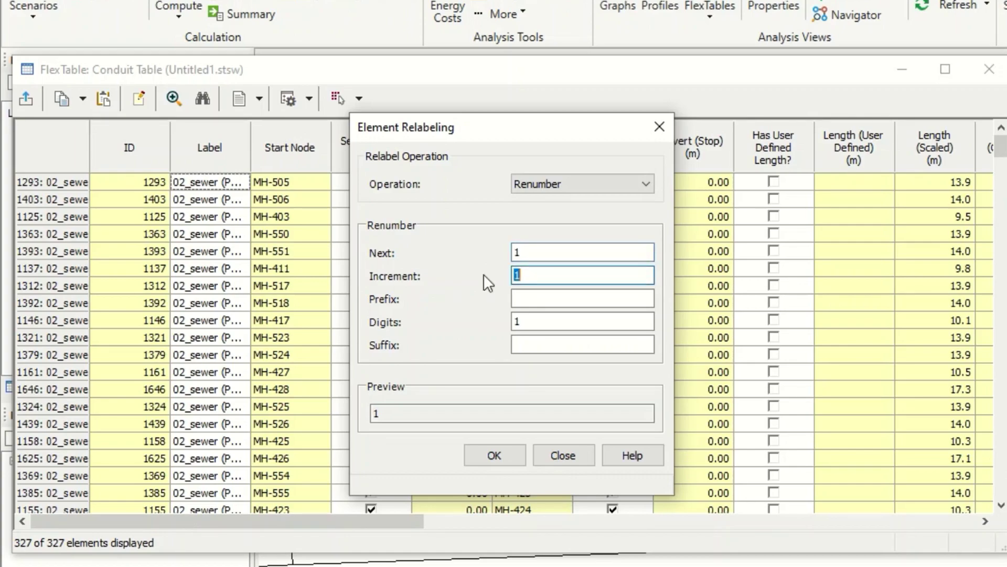
double_click(531, 253)
click(527, 297)
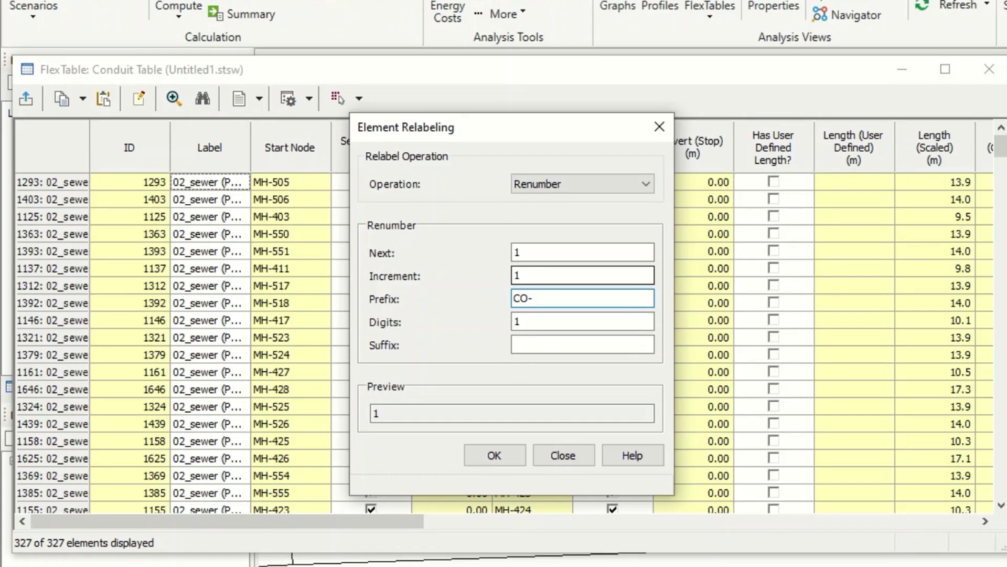
click(491, 455)
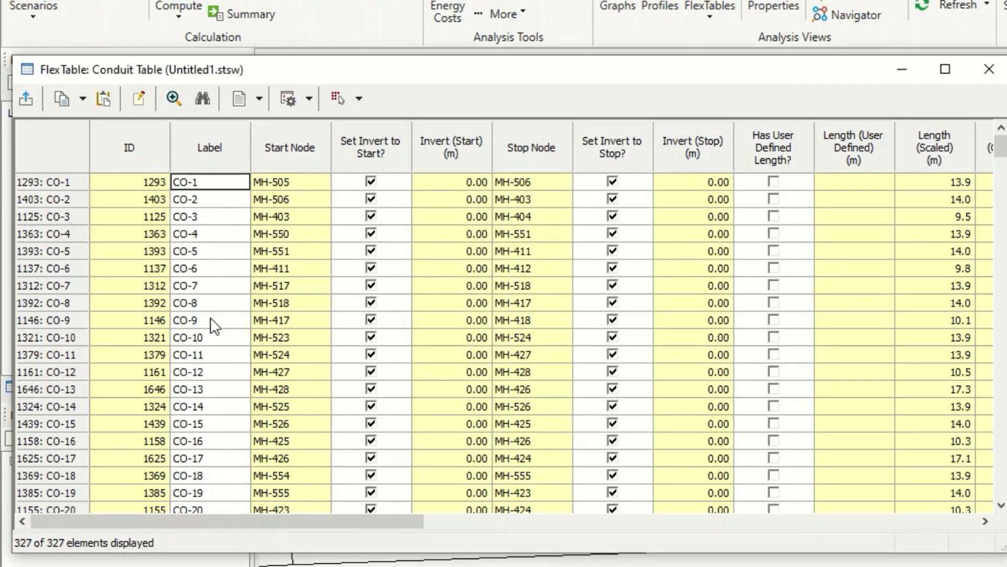
scroll(214, 328, down, 20)
scroll(226, 476, down, 9)
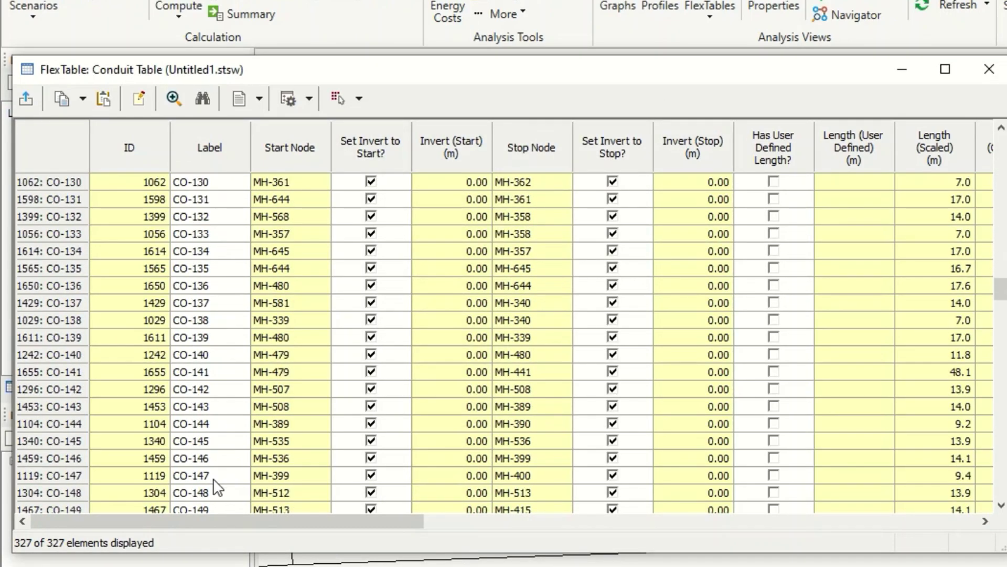
scroll(197, 406, up, 20)
scroll(217, 210, up, 16)
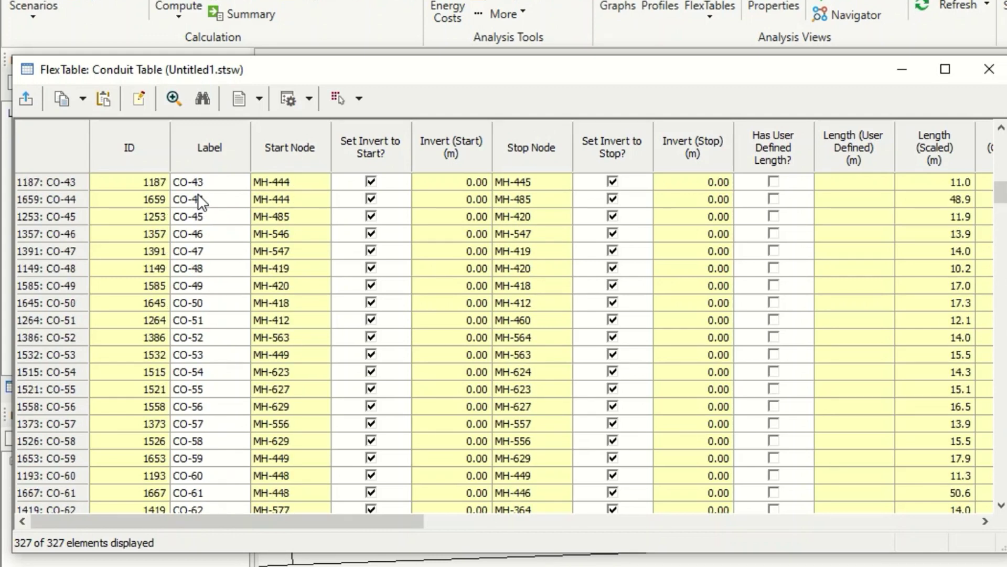
Close the conduit table, open the Manhole FlexTable, and sort labels upstream to downstream
click(989, 68)
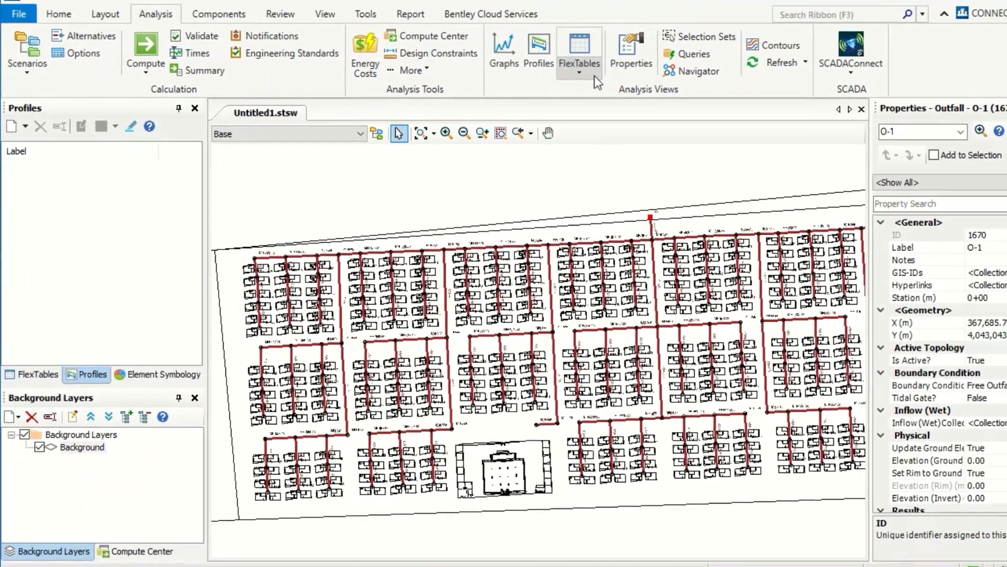
click(690, 21)
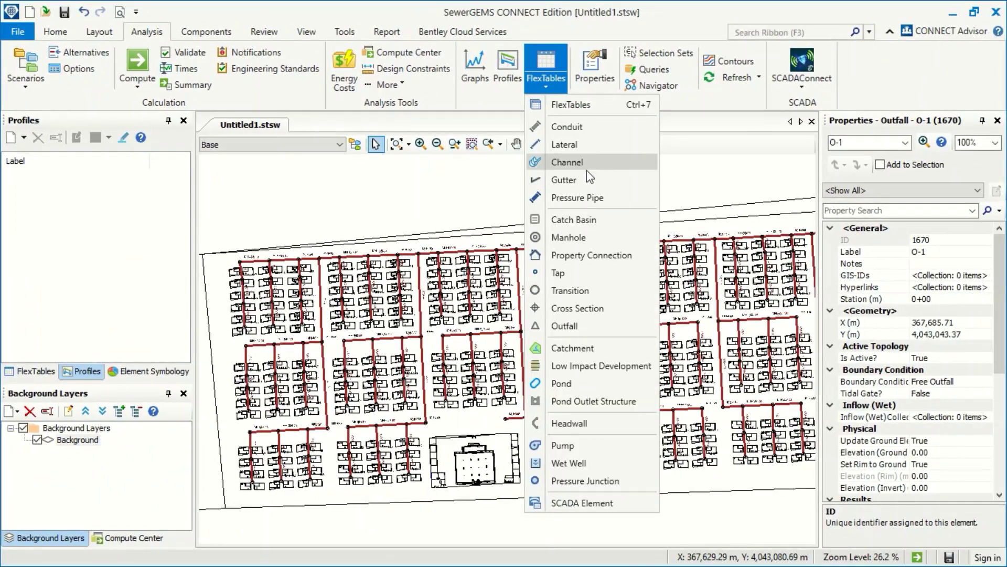
click(590, 239)
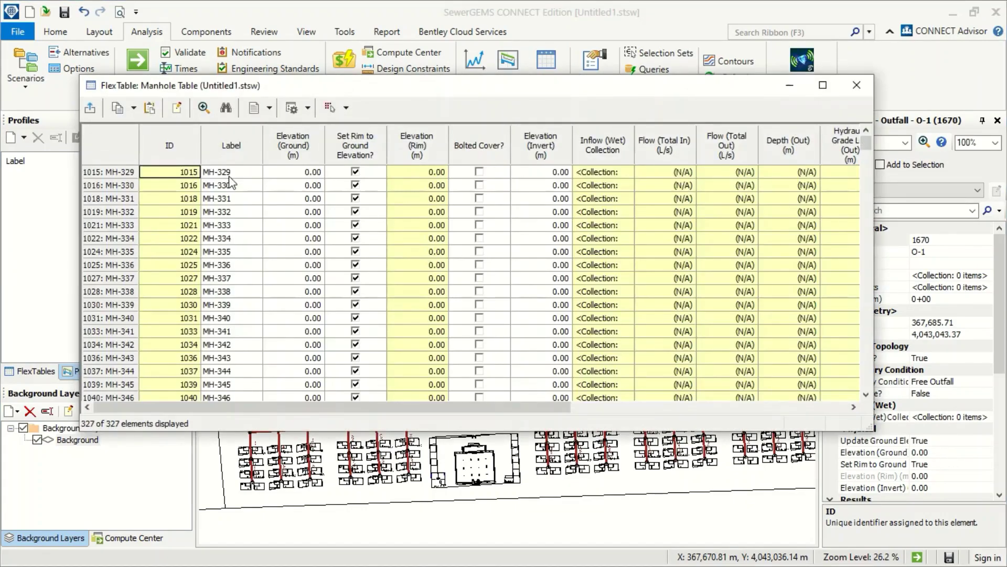
right_click(243, 143)
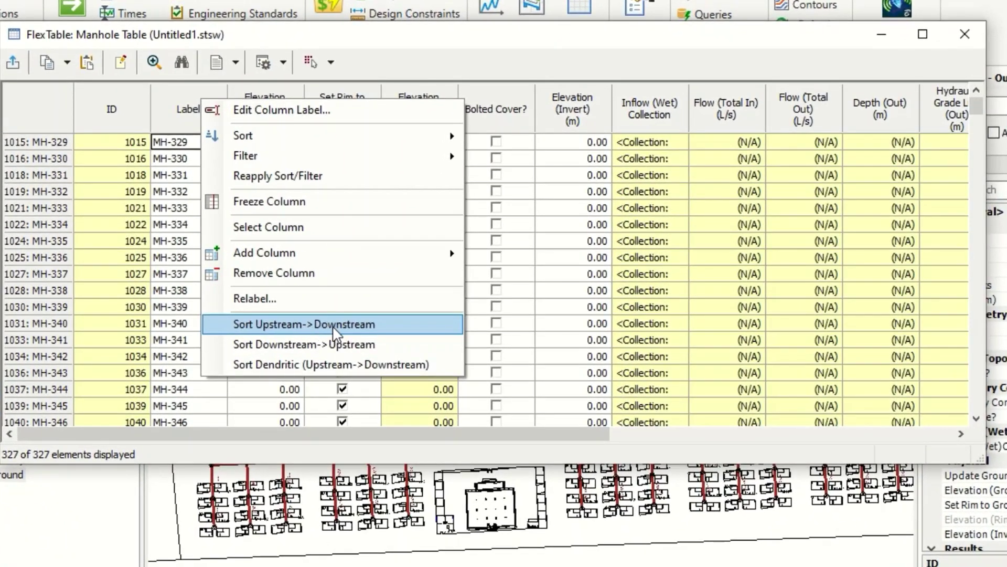
click(333, 324)
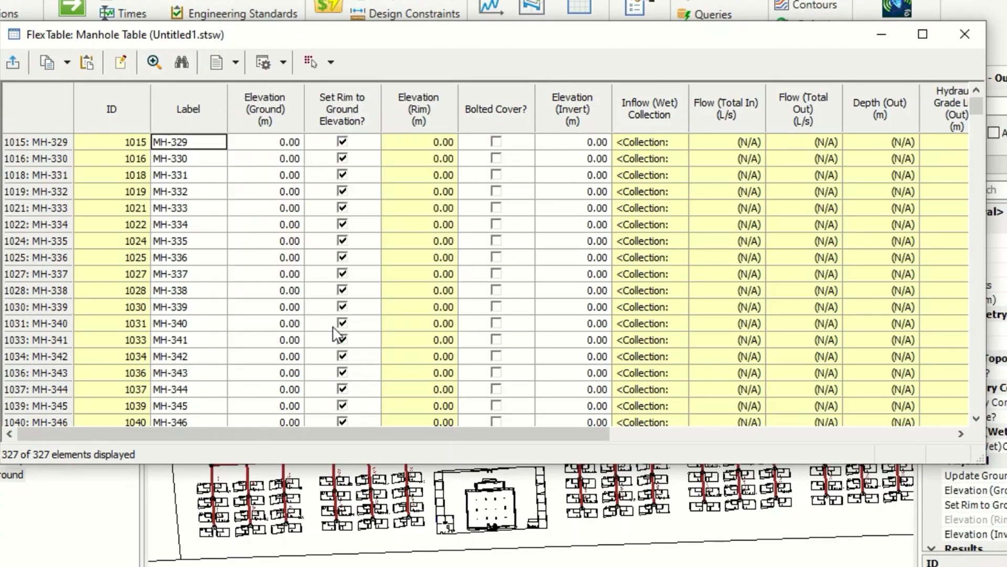
Renumber all manhole labels with prefix MH-
right_click(188, 121)
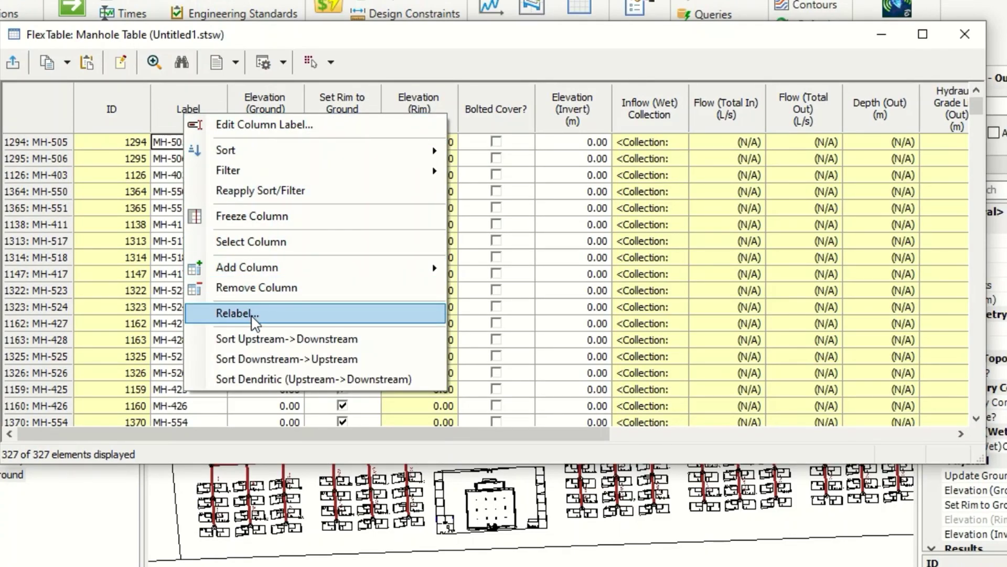
click(238, 313)
click(583, 125)
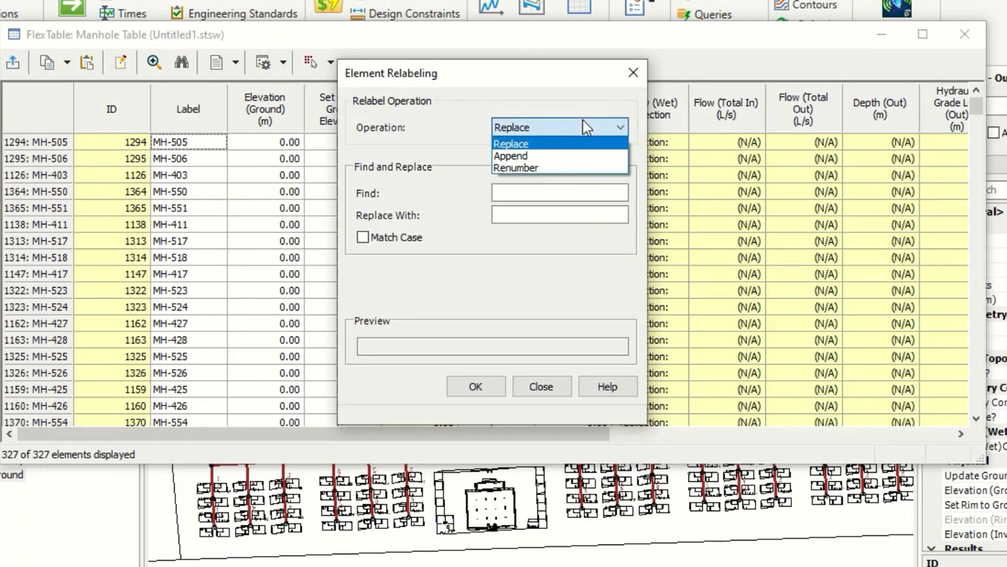
click(556, 167)
click(529, 234)
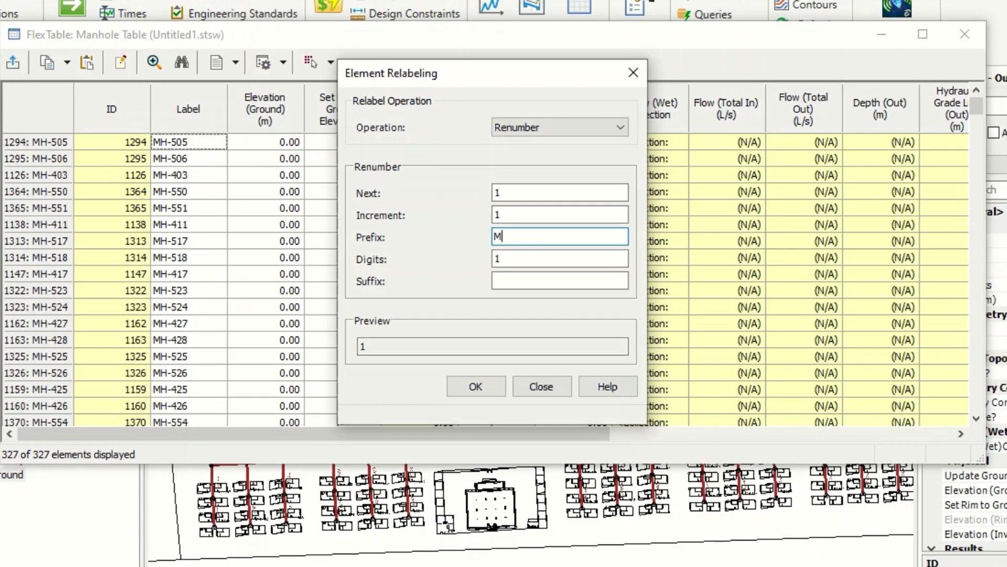
text(MH-)
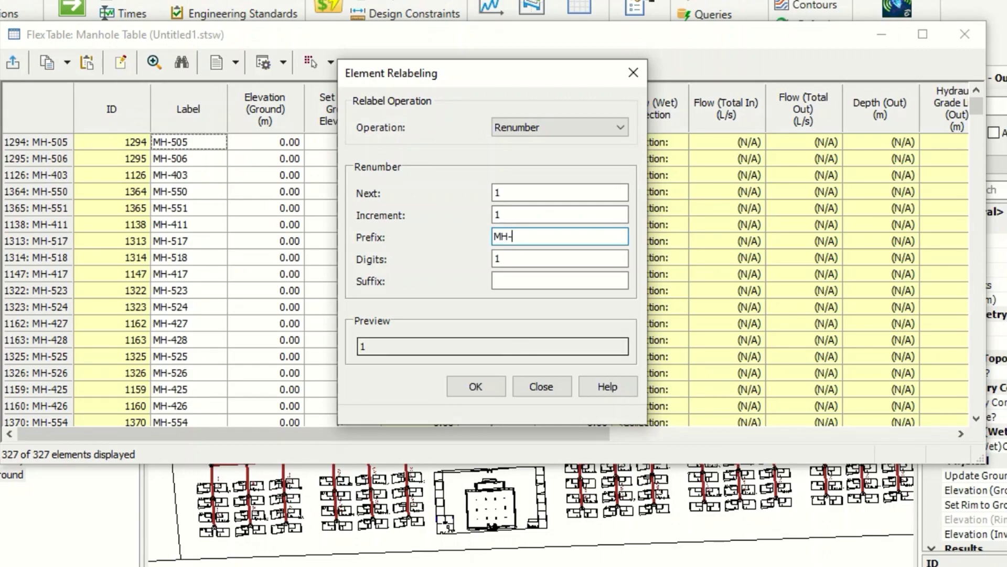
click(475, 388)
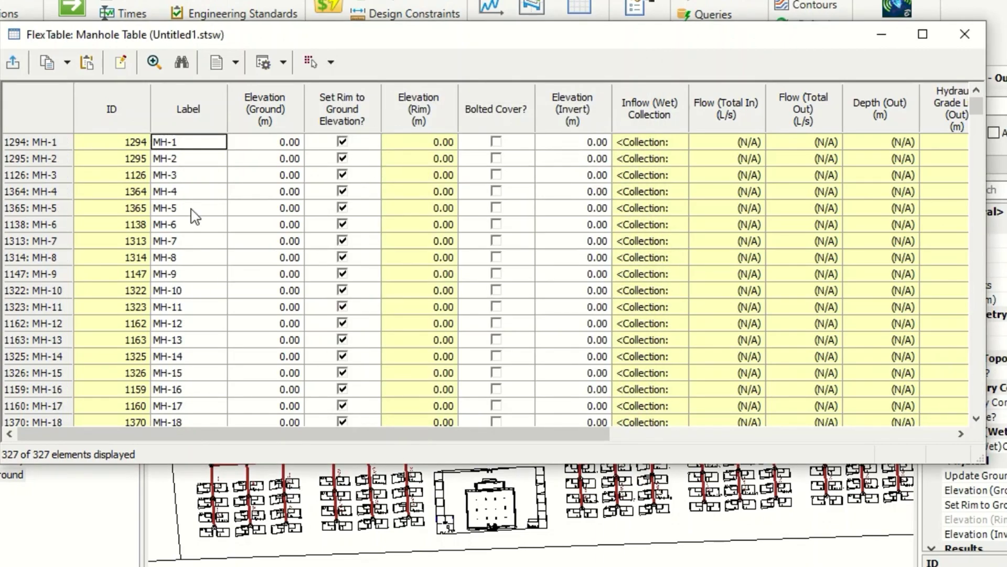
scroll(205, 347, down, 6)
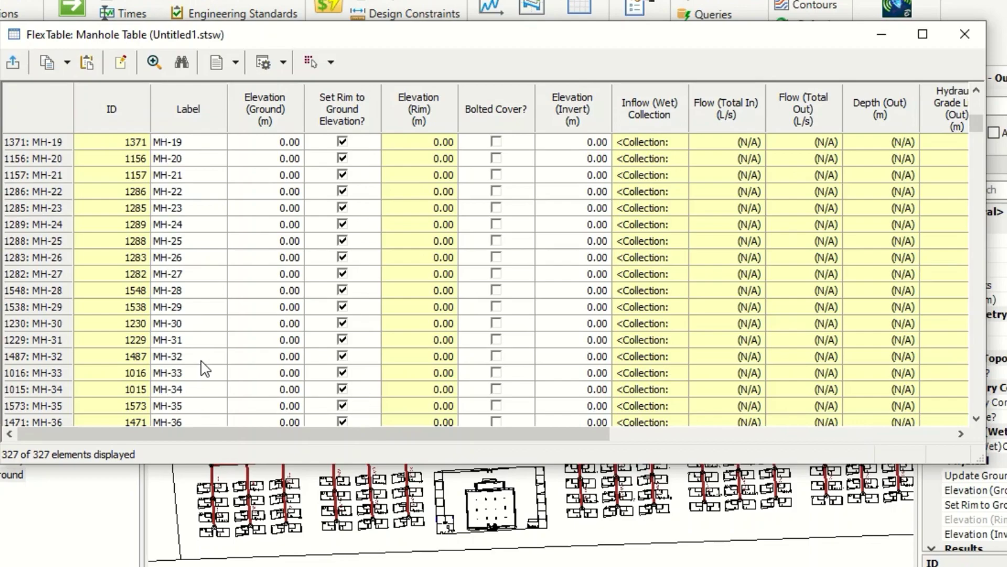
Close the Manhole Table and pan to view renumbered labels around MH-282 and MH-281
click(970, 35)
scroll(682, 193, up, 5)
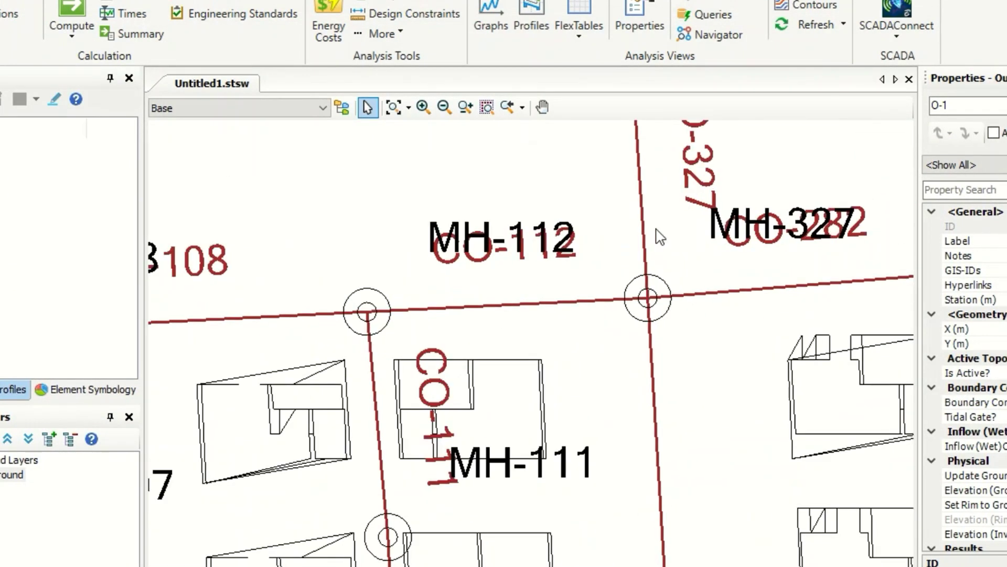
scroll(661, 237, down, 3)
drag(724, 226, 573, 200)
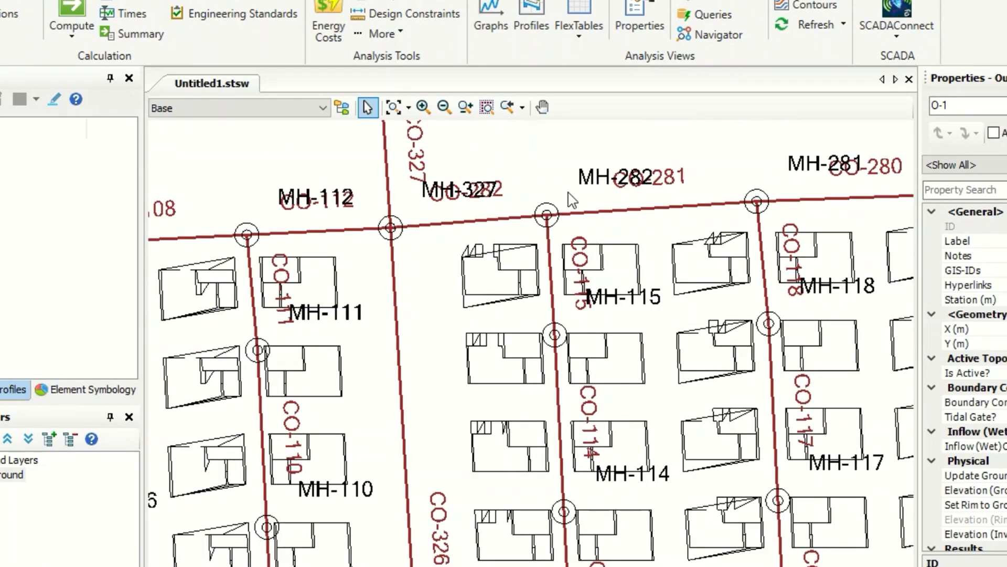
scroll(573, 199, down, 3)
scroll(580, 176, up, 3)
scroll(595, 210, down, 3)
drag(519, 233, 595, 213)
scroll(540, 212, up, 1)
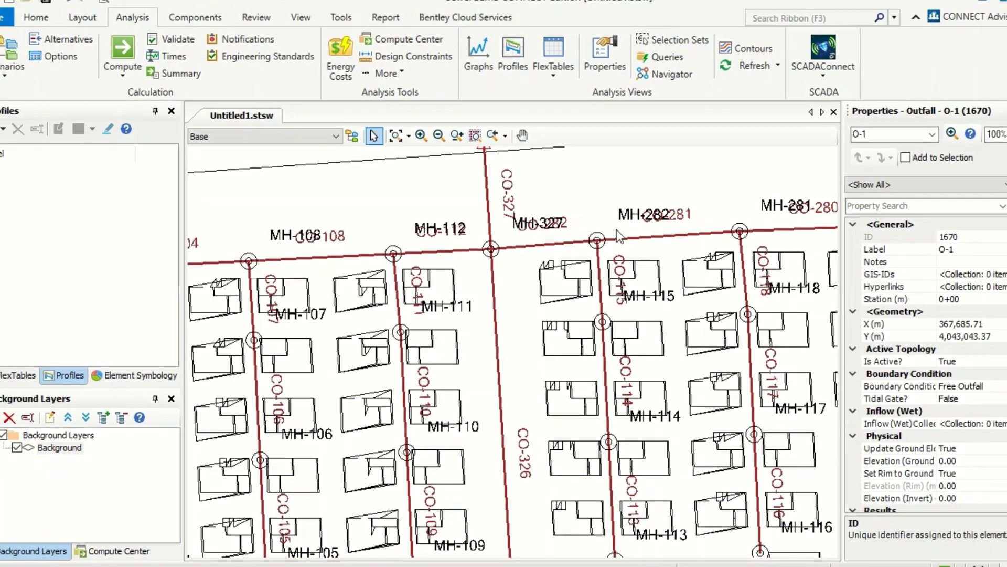
scroll(651, 220, down, 2)
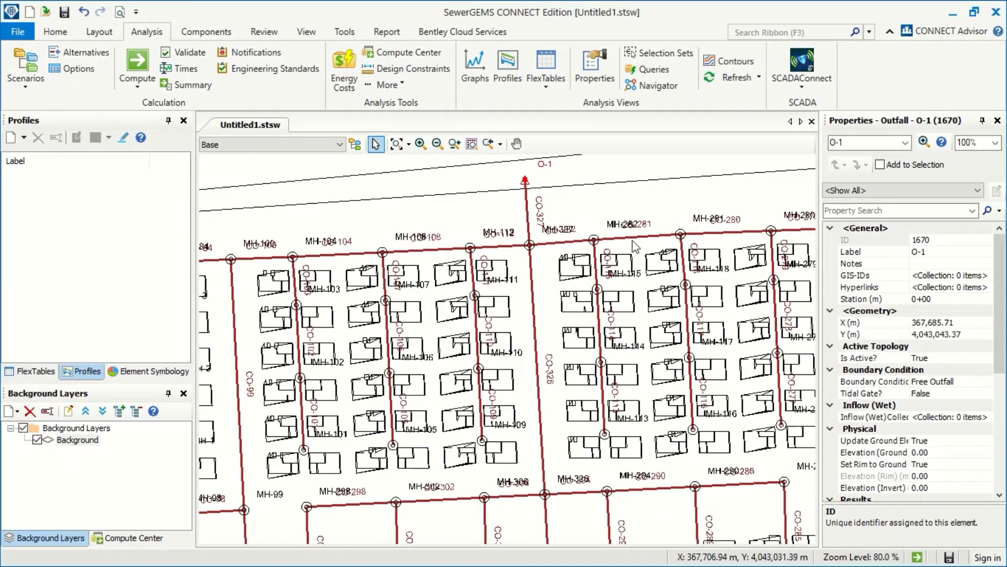
In Element Symbology, give the Conduit label annotation a 0.5 height multiplier and apply it
click(152, 371)
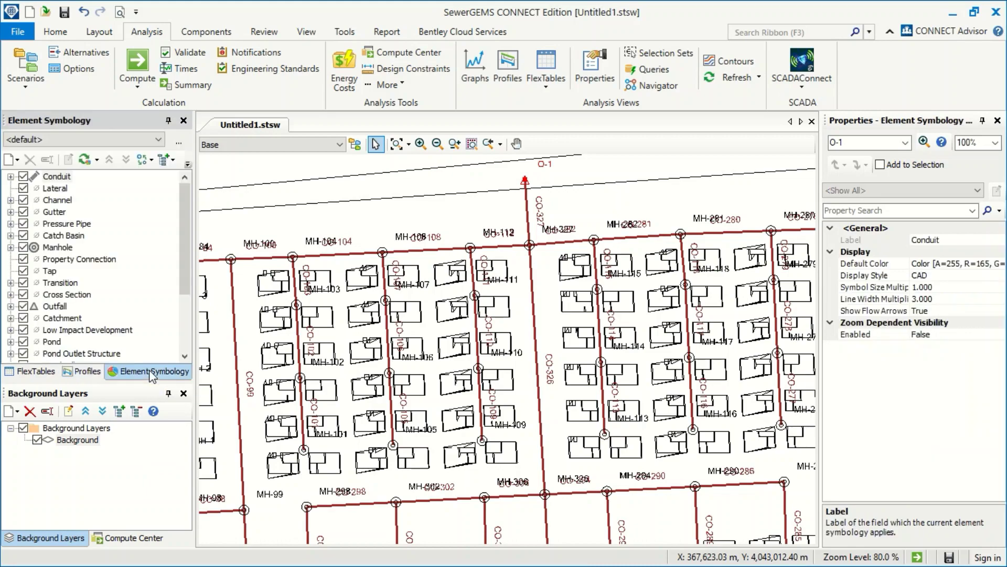
click(11, 177)
click(65, 189)
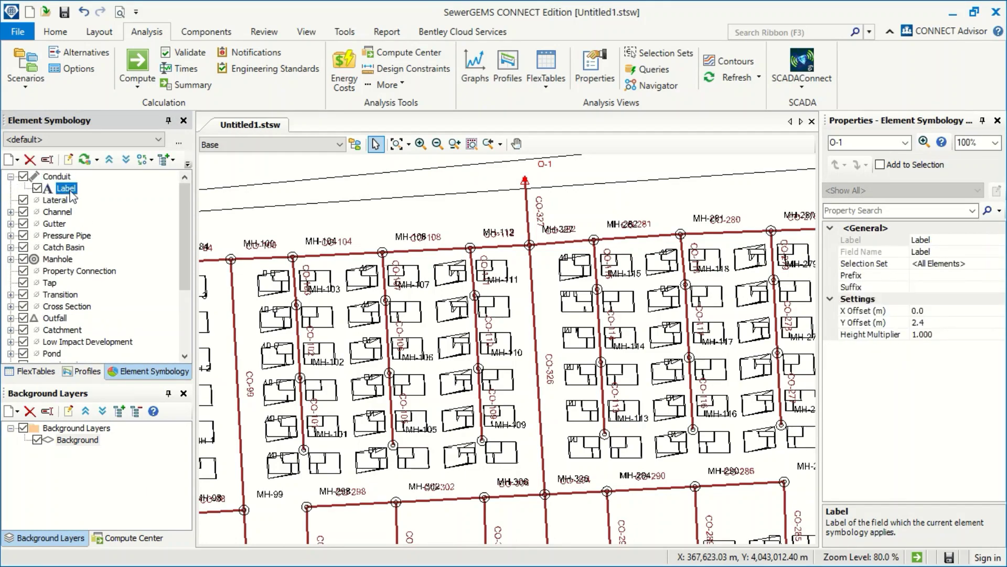
right_click(72, 193)
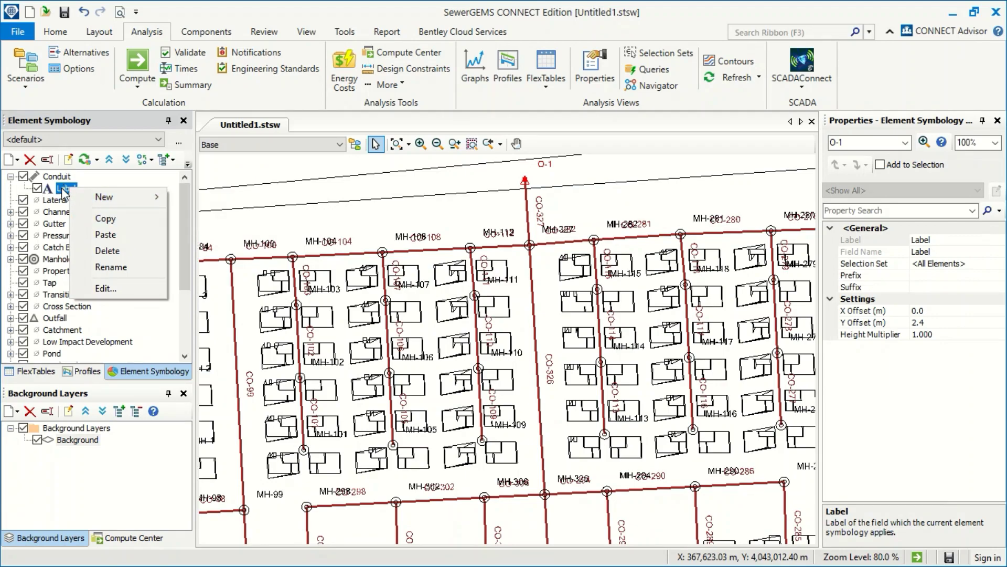
click(114, 287)
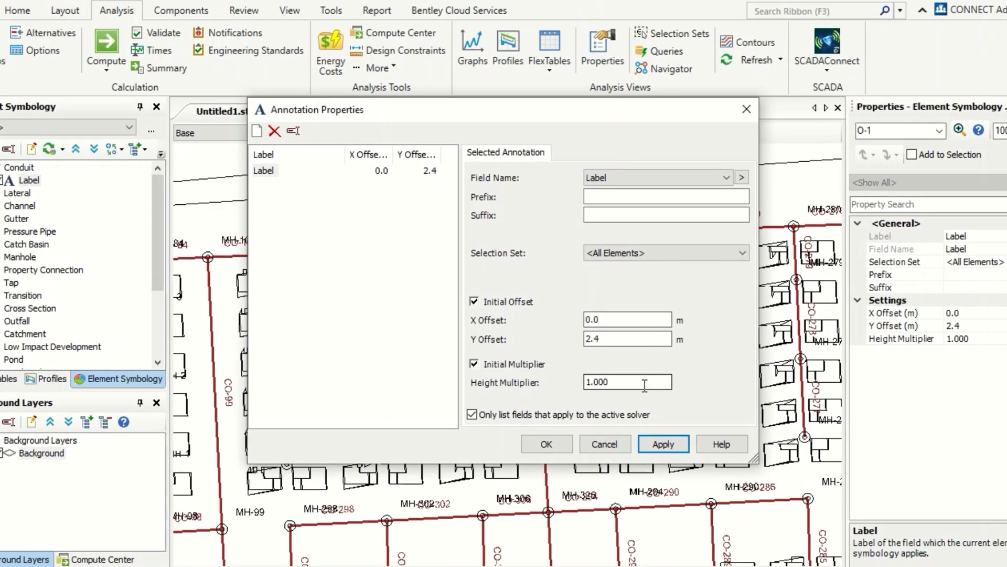
double_click(628, 372)
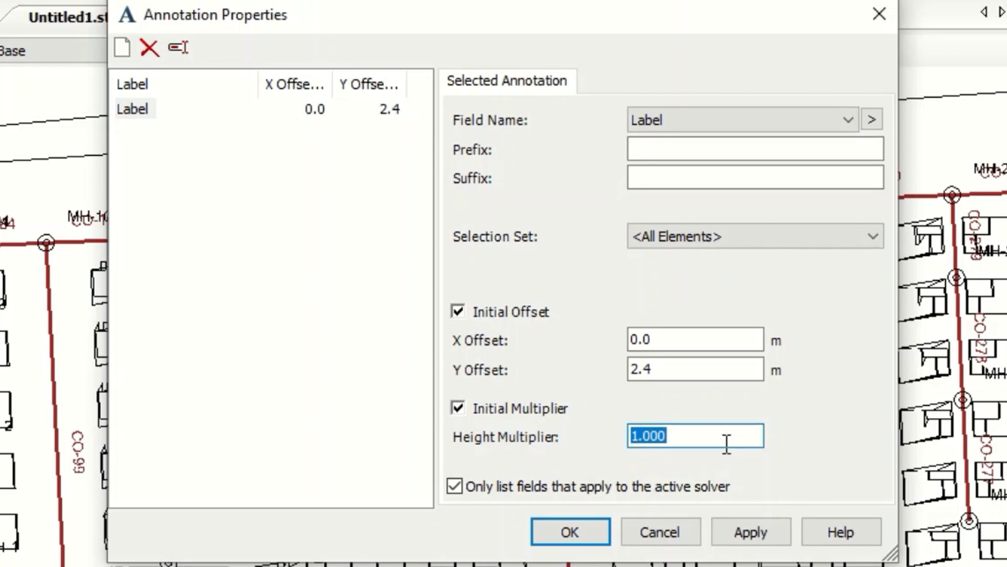
text(0)
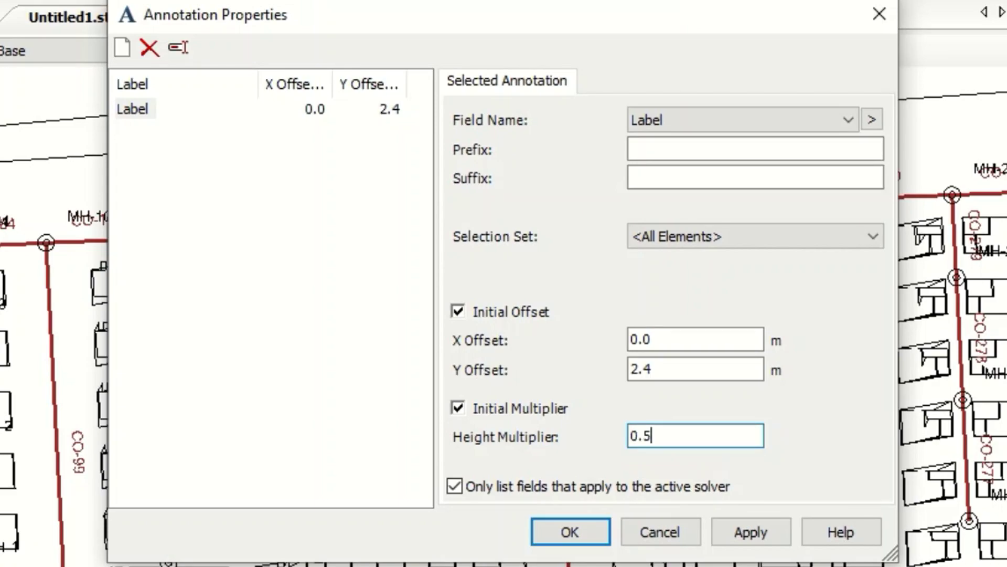
text(.5)
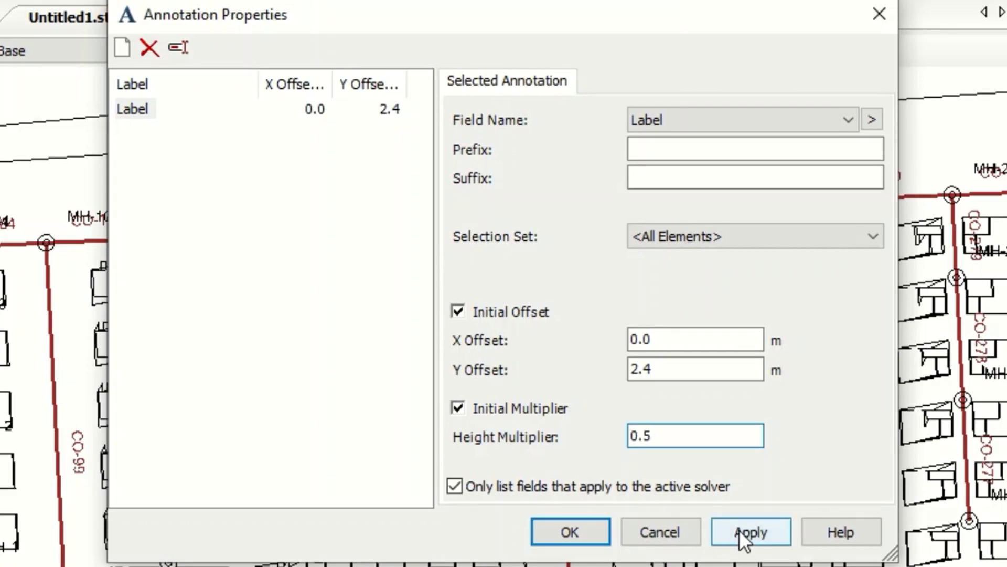
click(739, 530)
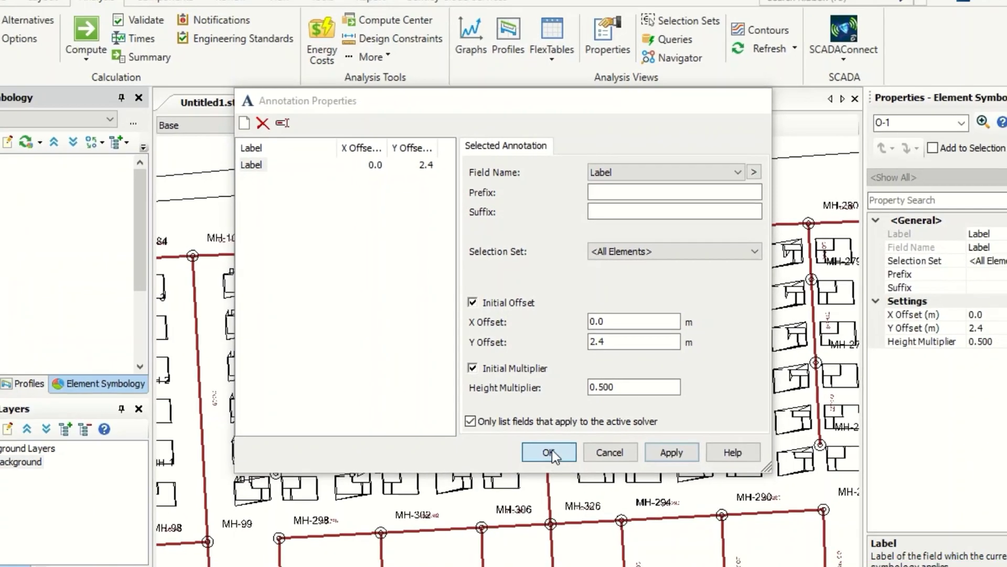
click(569, 531)
scroll(708, 233, up, 8)
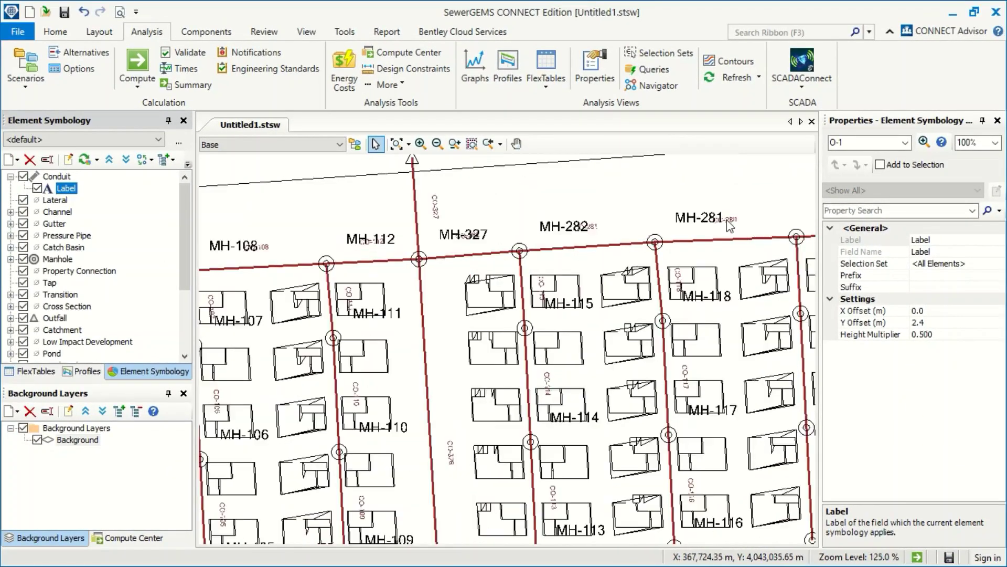
scroll(740, 225, down, 5)
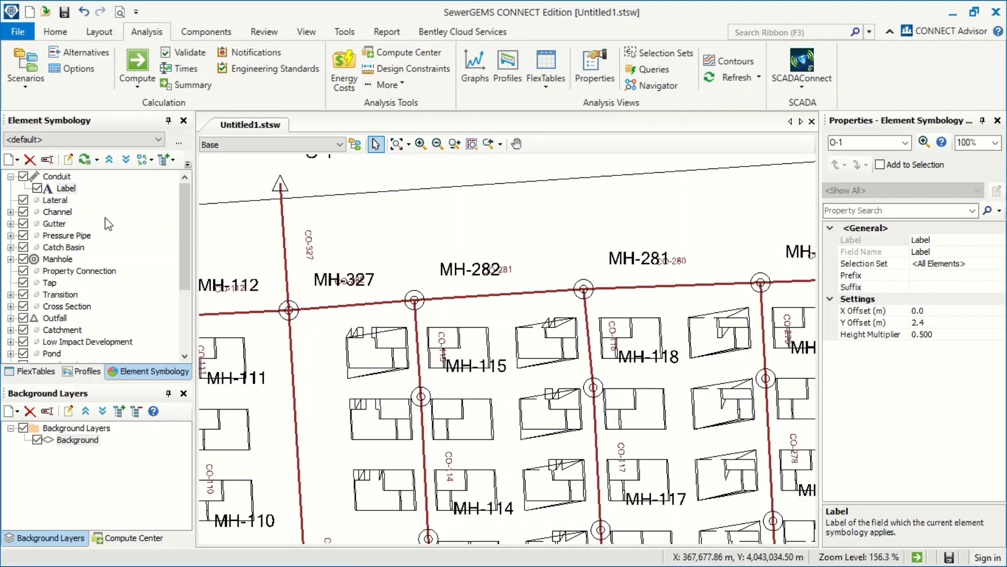
Set the Manhole label annotation's height multiplier to 0.5 and apply it
click(11, 259)
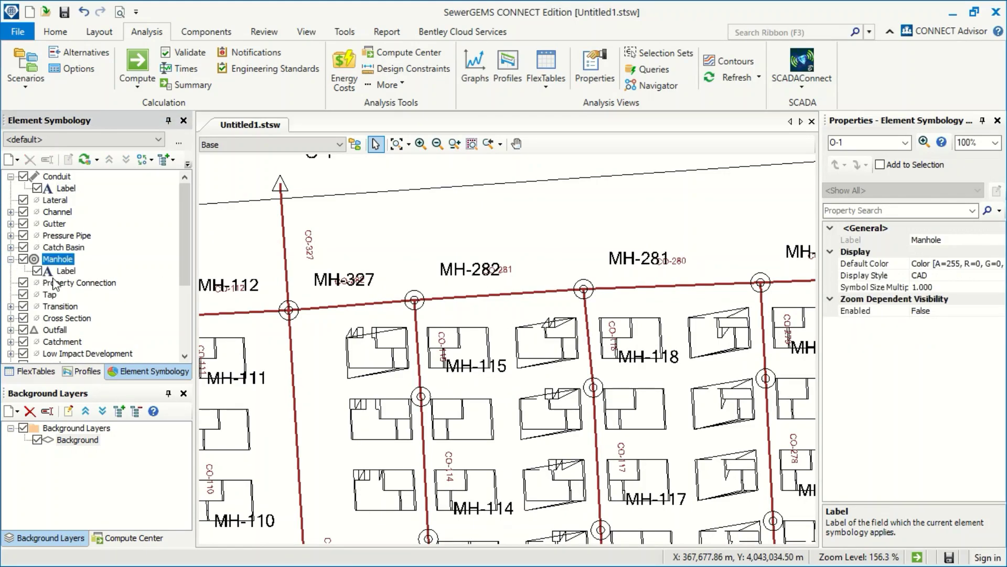
click(67, 271)
double_click(68, 271)
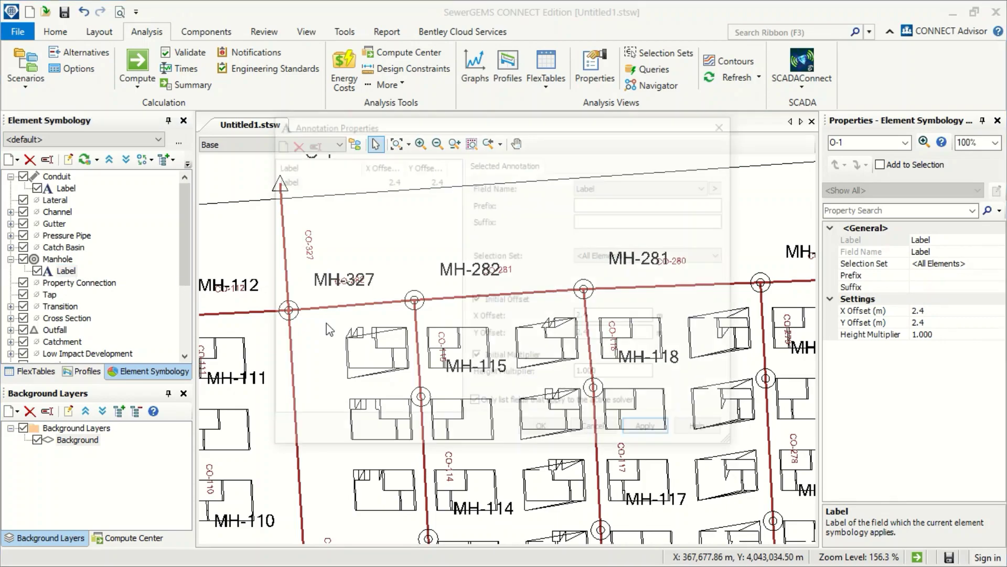
double_click(618, 373)
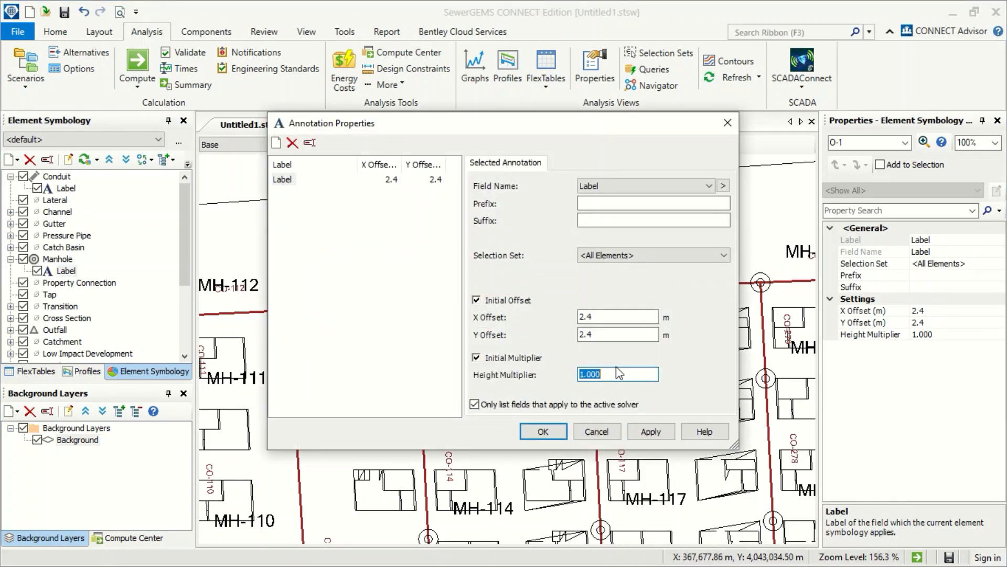
text(0)
click(651, 431)
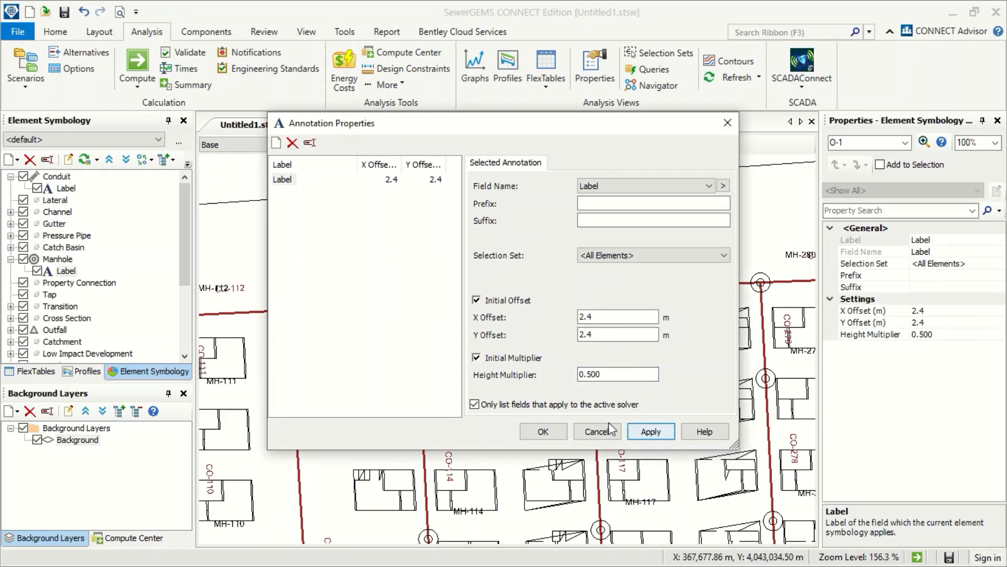
click(560, 433)
scroll(383, 278, up, 5)
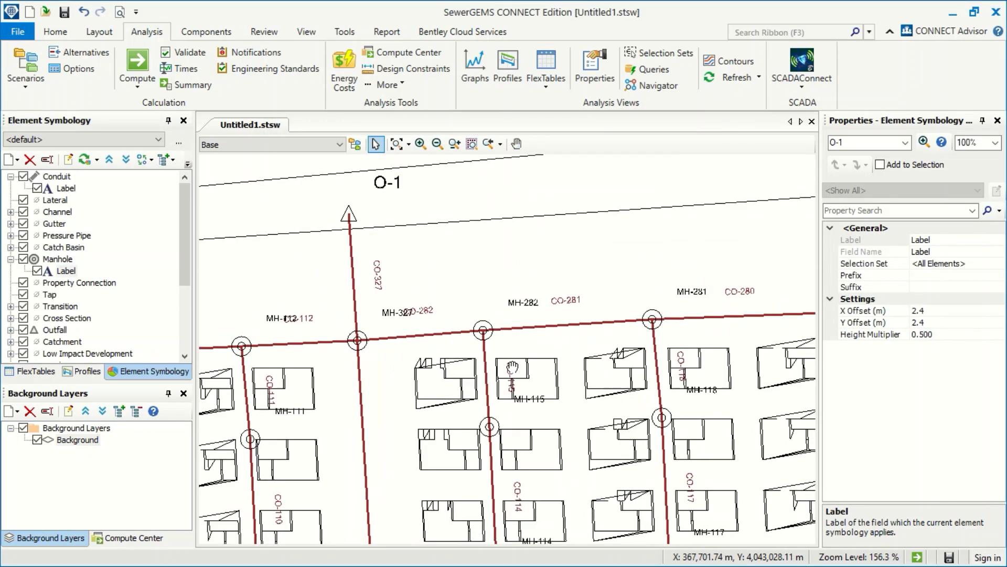
scroll(521, 309, up, 1)
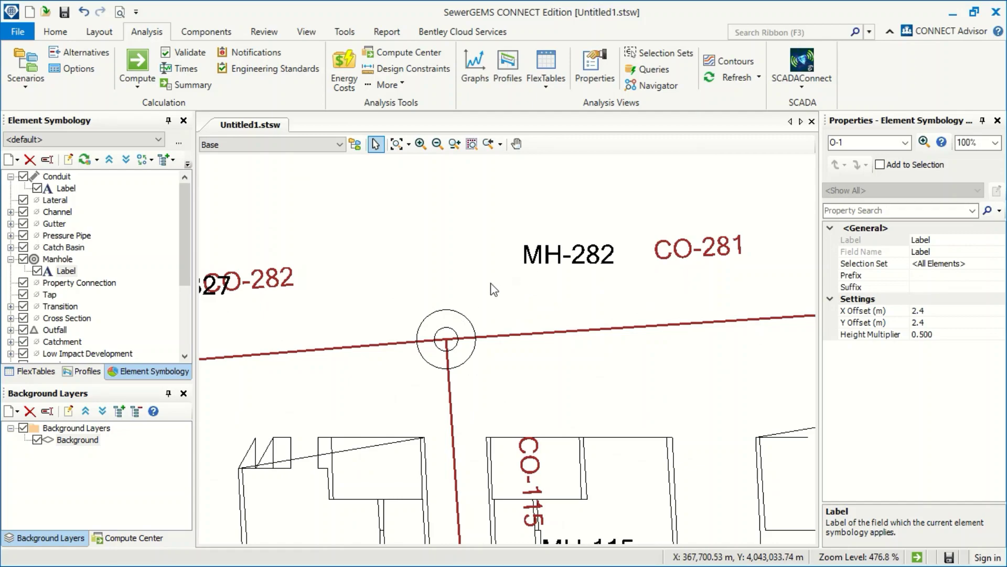
scroll(574, 257, down, 3)
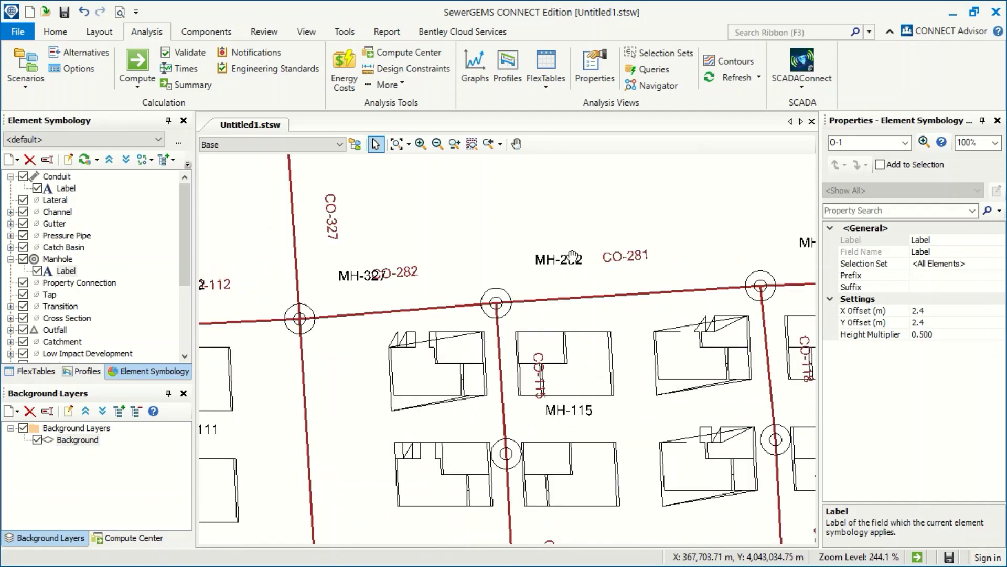
scroll(546, 284, up, 1)
scroll(504, 307, down, 1)
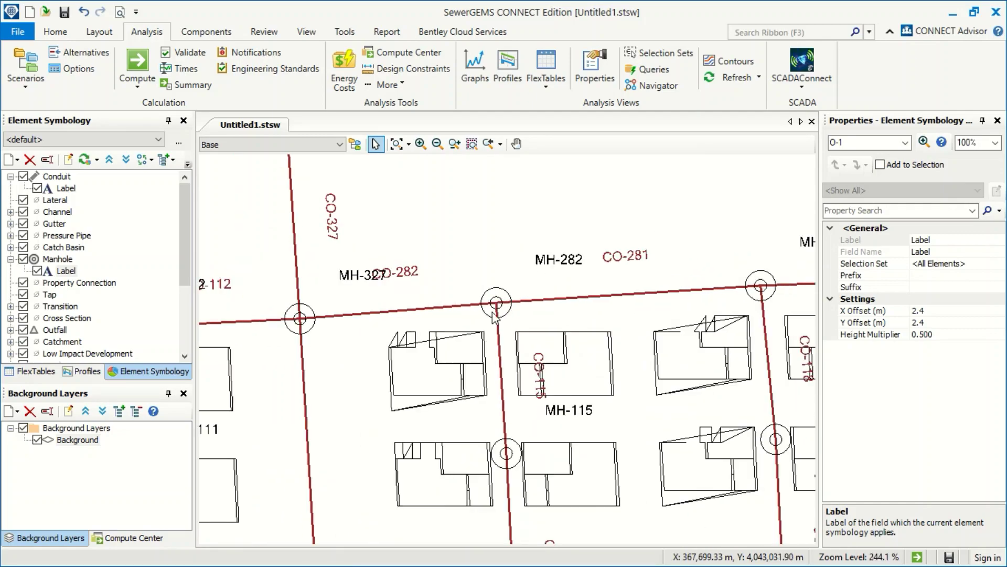
Set the Manhole label X offset to 0 so labels centre above manholes, then check the map
double_click(67, 272)
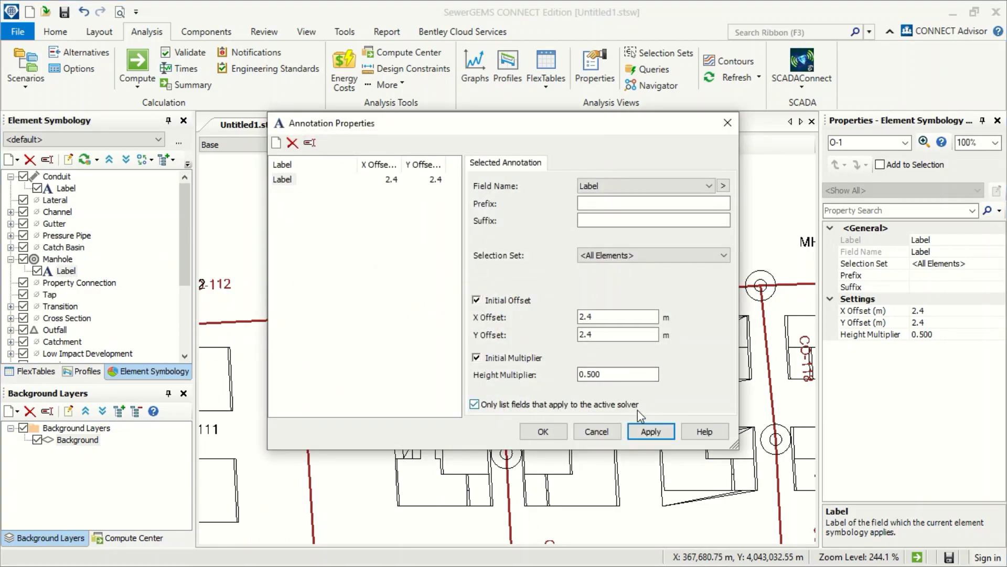
click(580, 317)
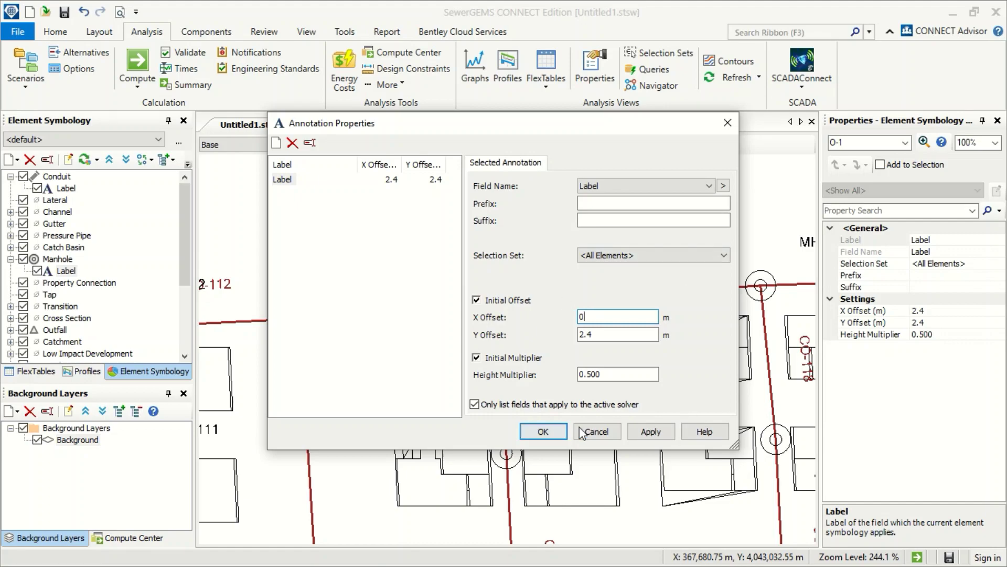
click(650, 431)
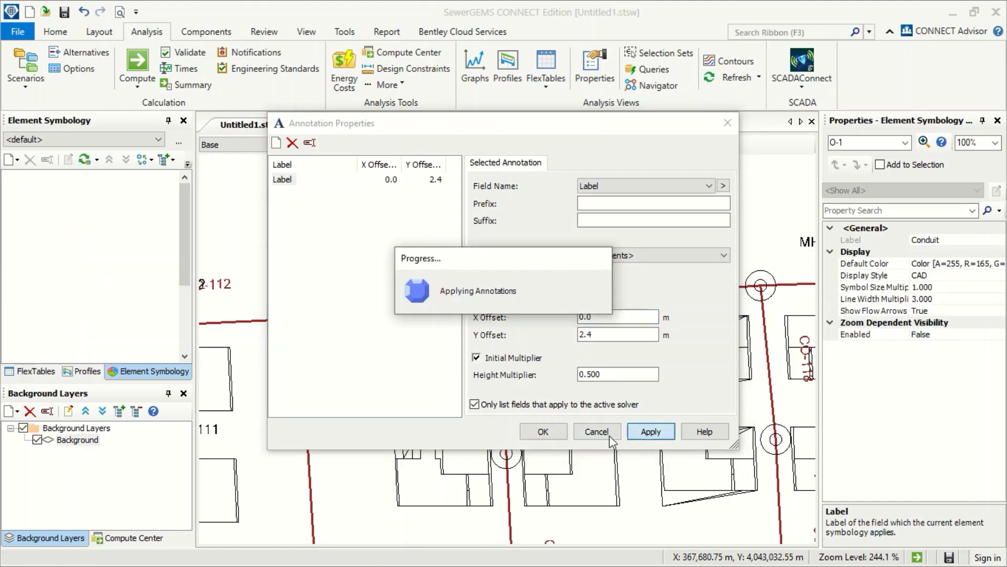
click(543, 431)
scroll(504, 237, up, 4)
scroll(503, 237, down, 4)
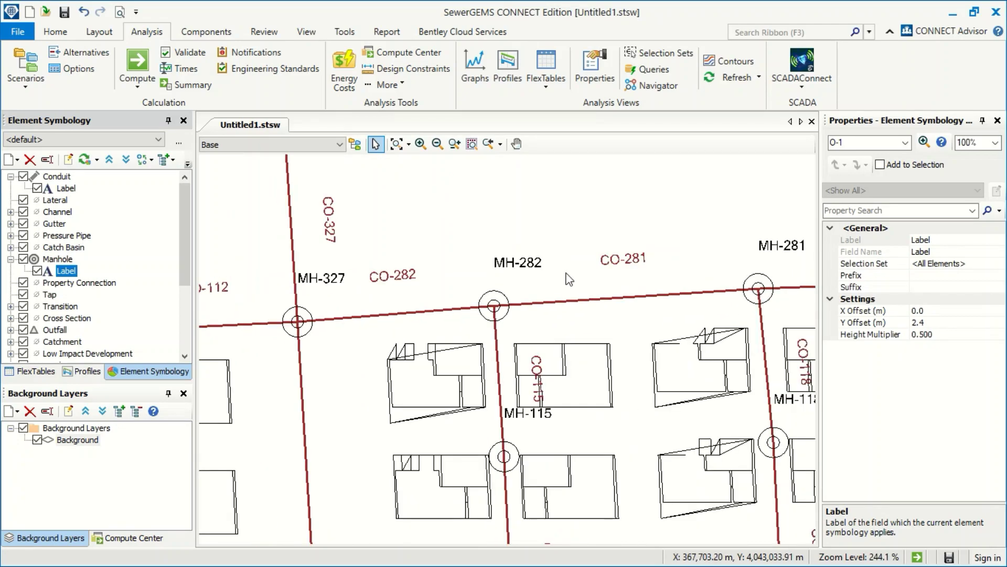
drag(571, 278, 421, 303)
scroll(479, 279, down, 4)
drag(493, 174, 487, 273)
scroll(508, 285, up, 5)
scroll(508, 285, down, 4)
scroll(551, 252, up, 1)
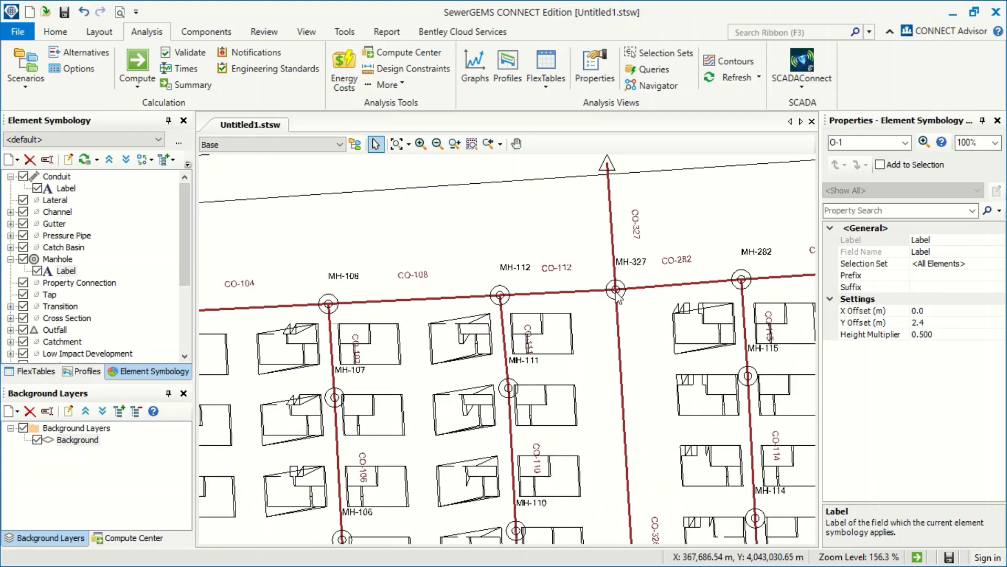